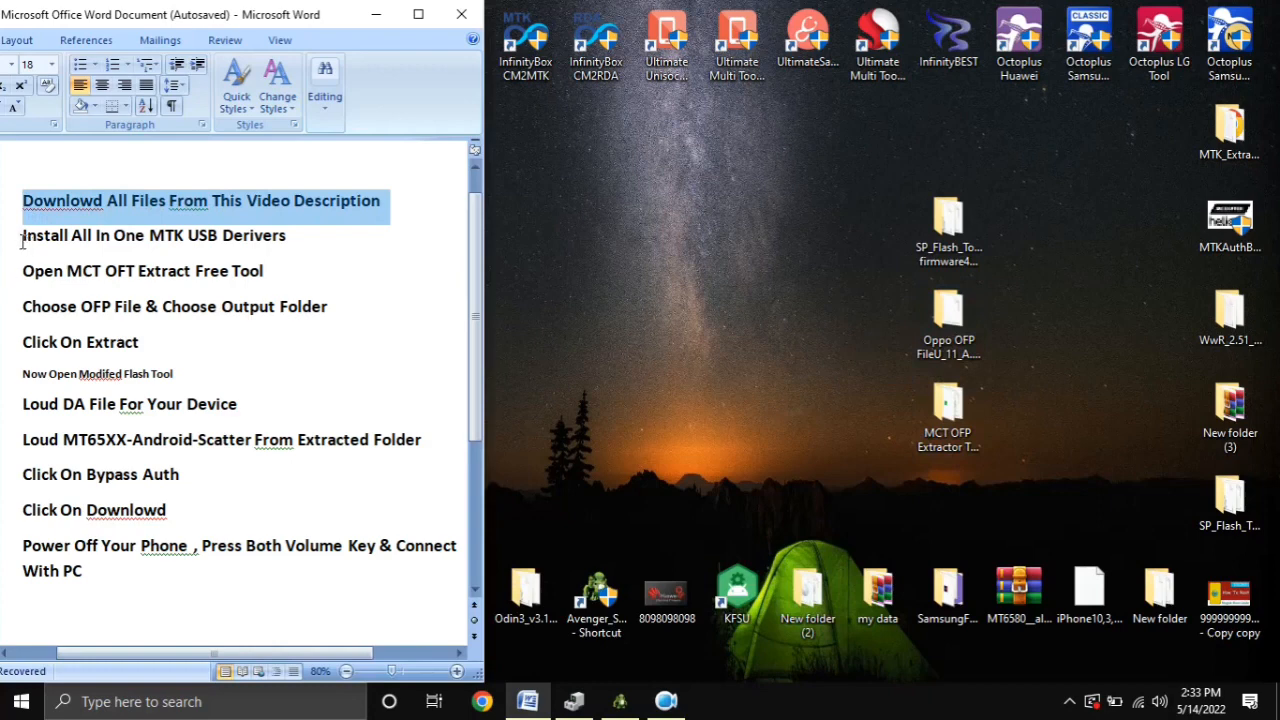
pyautogui.click(16, 238)
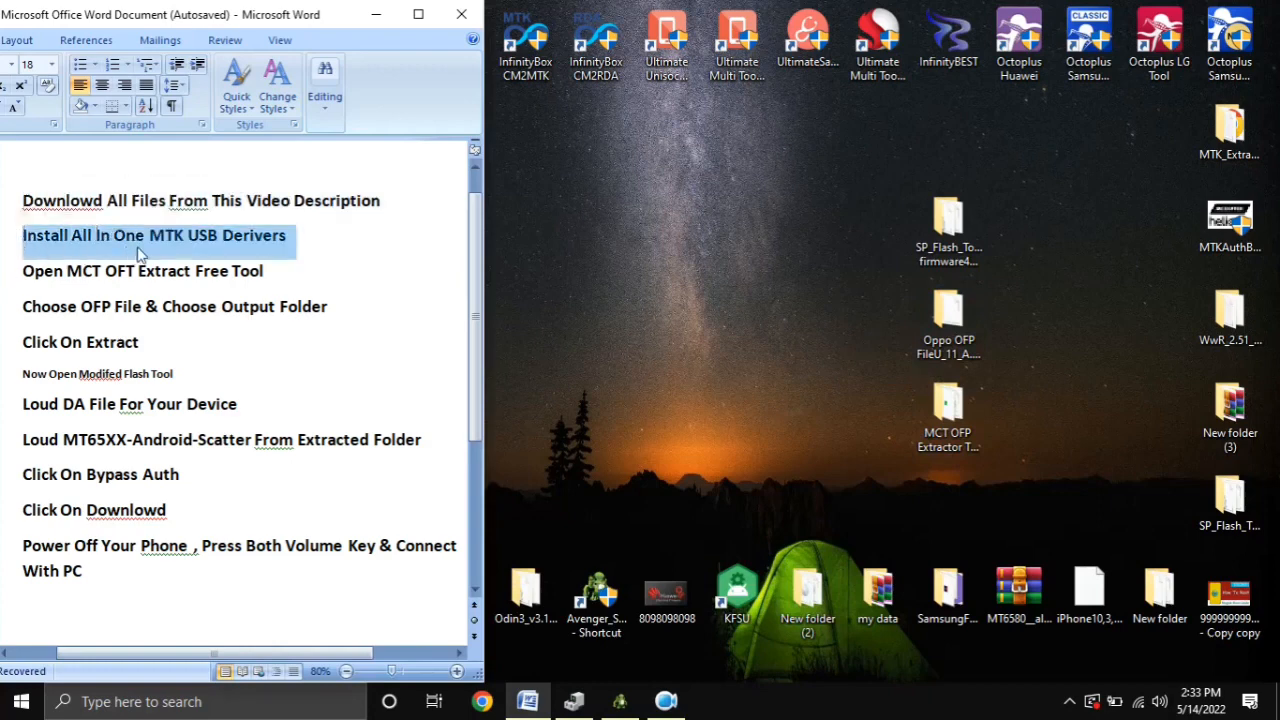
pyautogui.click(20, 272)
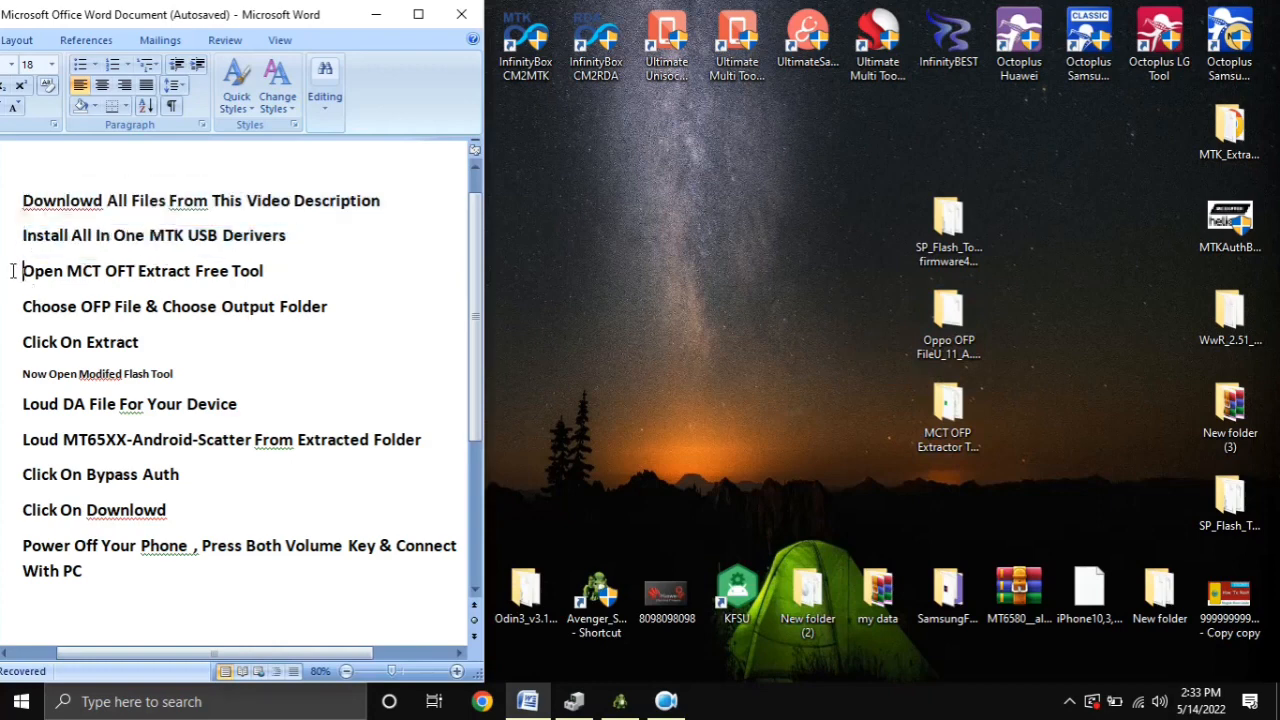
pyautogui.click(12, 278)
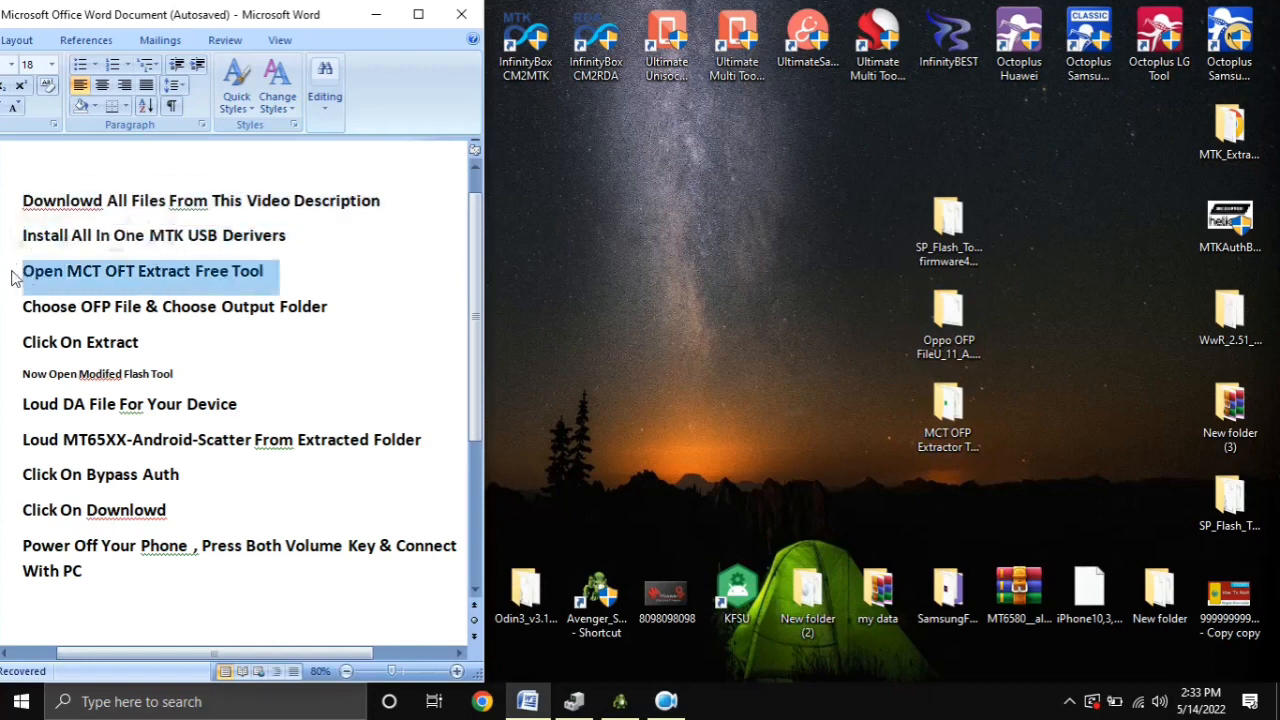
# Step: Launch mct_ofp_extractor from the MCT OFP Extractor Tool folder on the desktop
pyautogui.click(925, 313)
pyautogui.doubleClick(940, 414)
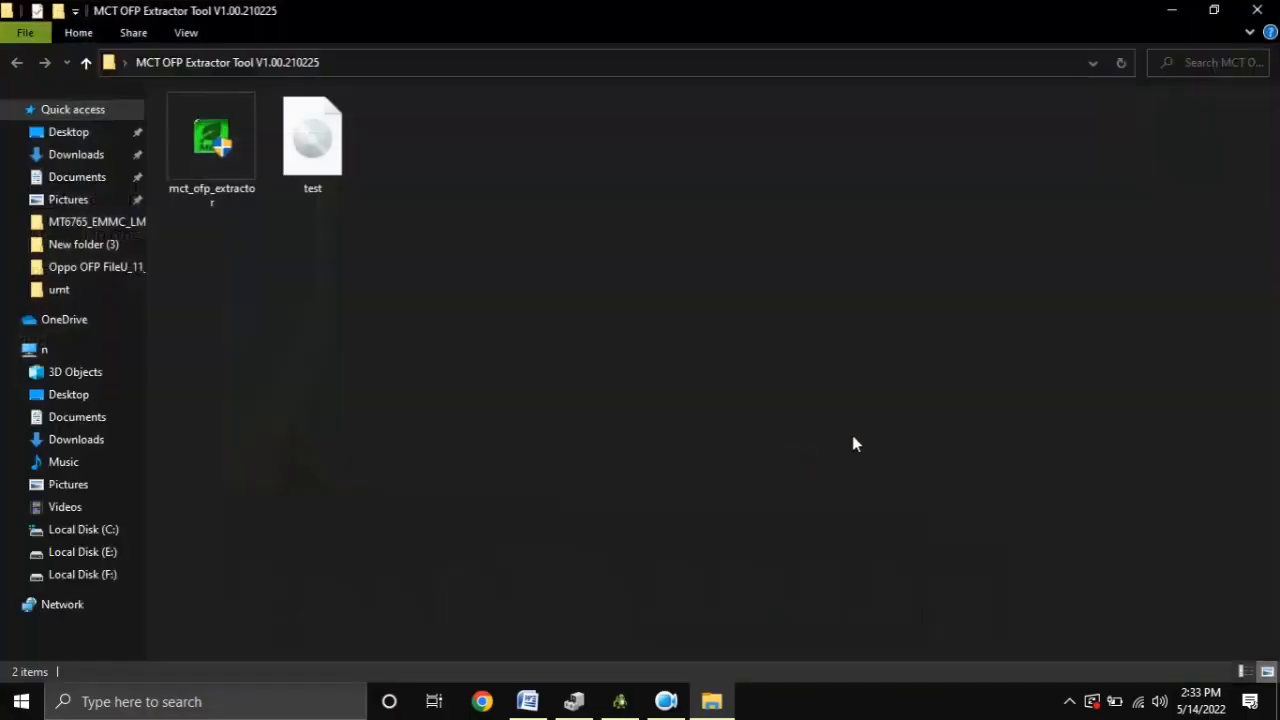
pyautogui.doubleClick(192, 180)
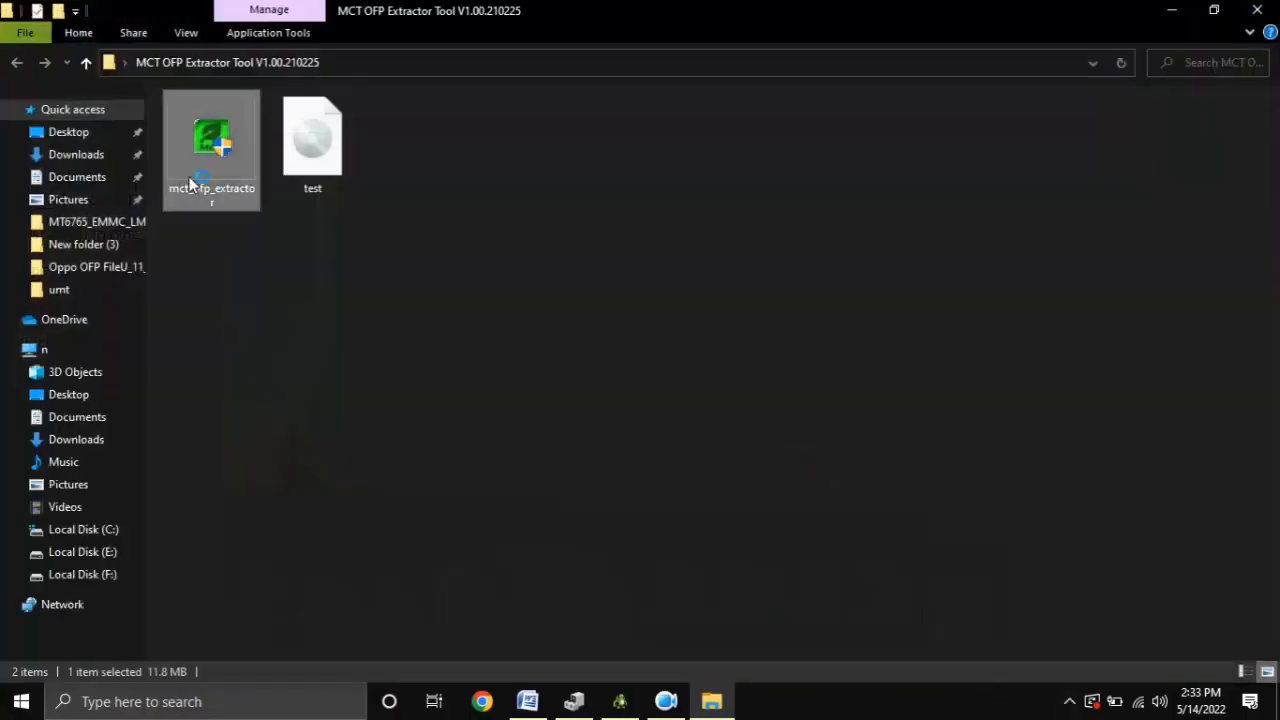
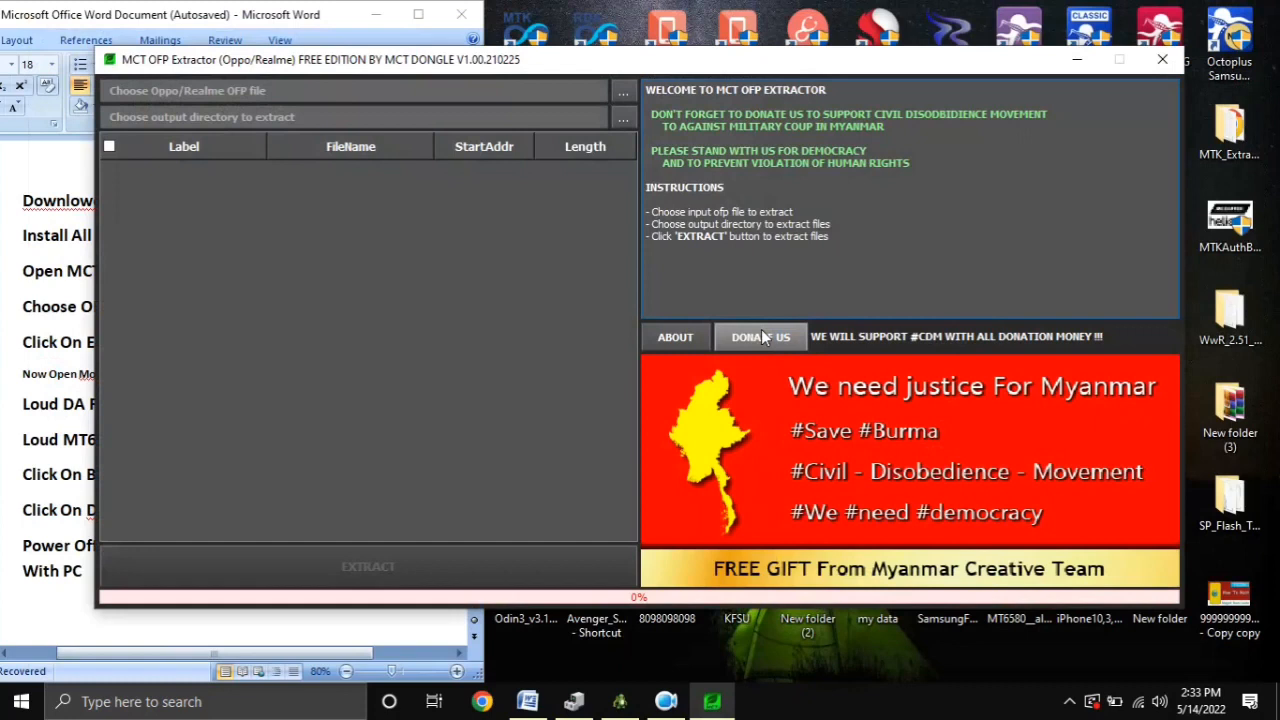
# Step: Load Stock_Firmware_11_A.11_201114_15e73e4e.ofp from the desktop's Oppo OFP folder as the OFP file to extract
pyautogui.click(620, 96)
pyautogui.click(250, 121)
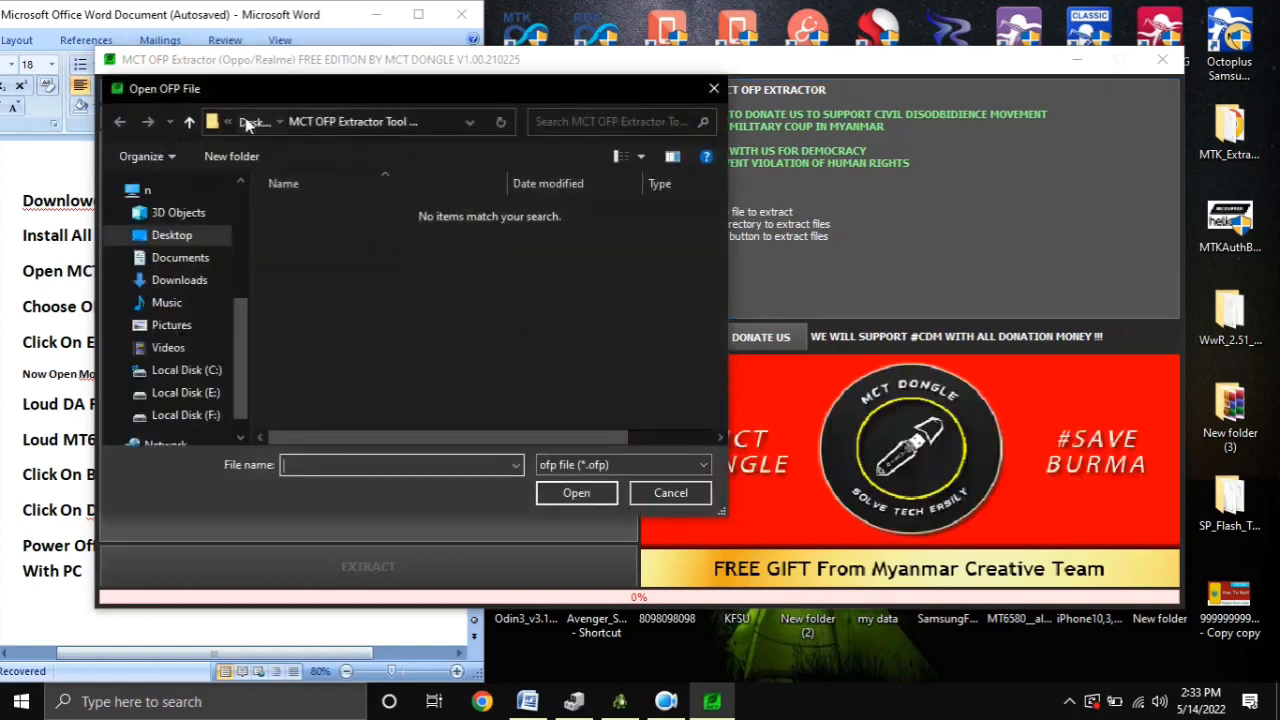
pyautogui.scroll(-1, 432, 388)
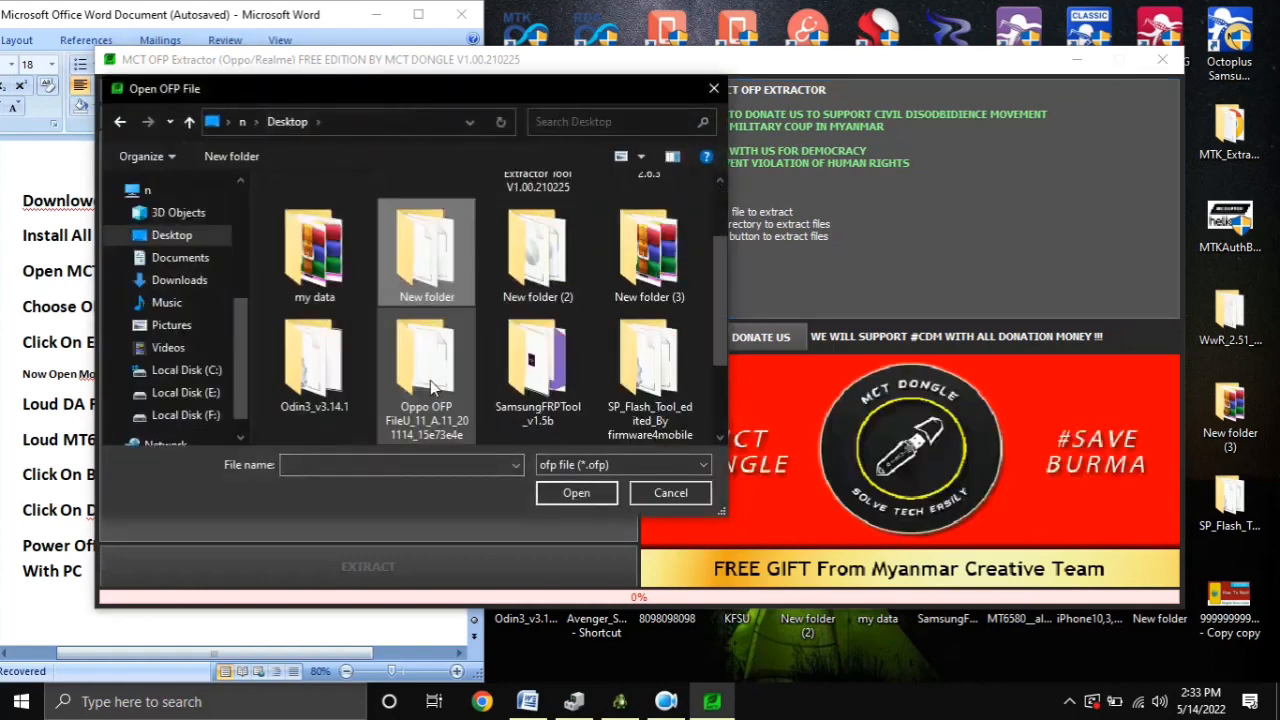
pyautogui.doubleClick(431, 388)
pyautogui.doubleClick(432, 255)
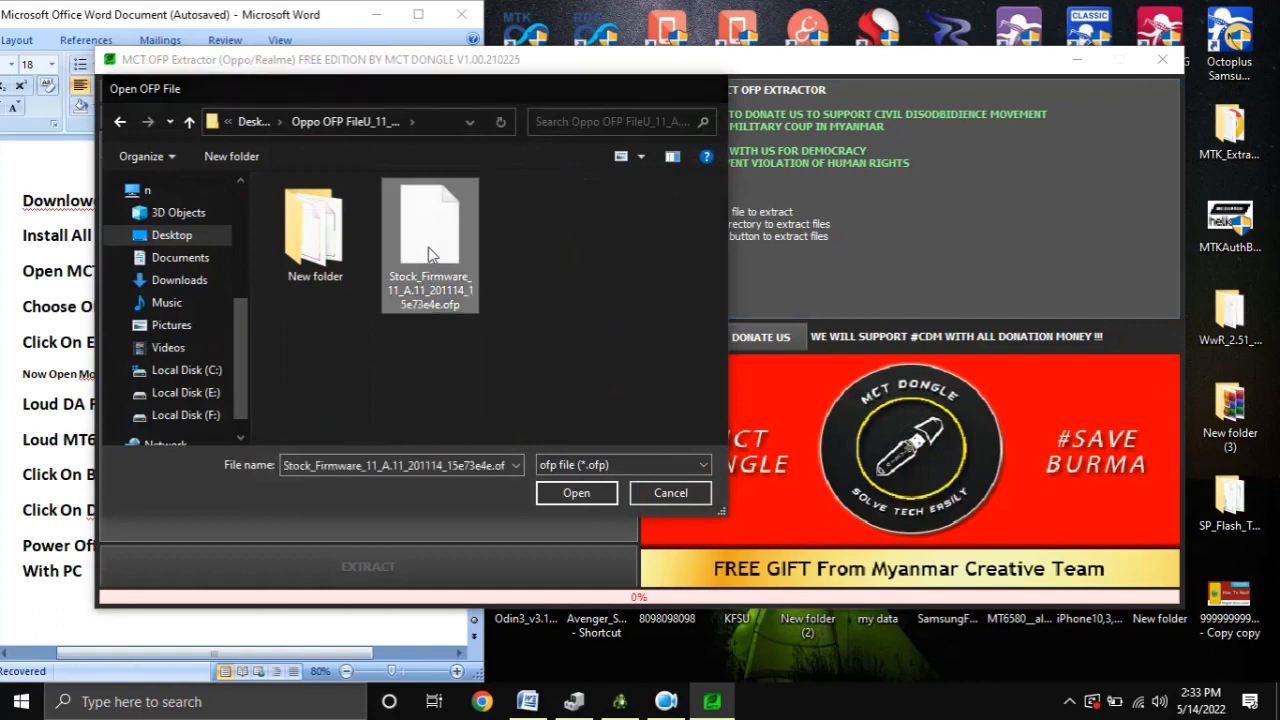
# Step: Create a folder named "extract files" inside the desktop's Oppo OFP folder and choose it as the output directory
pyautogui.click(626, 121)
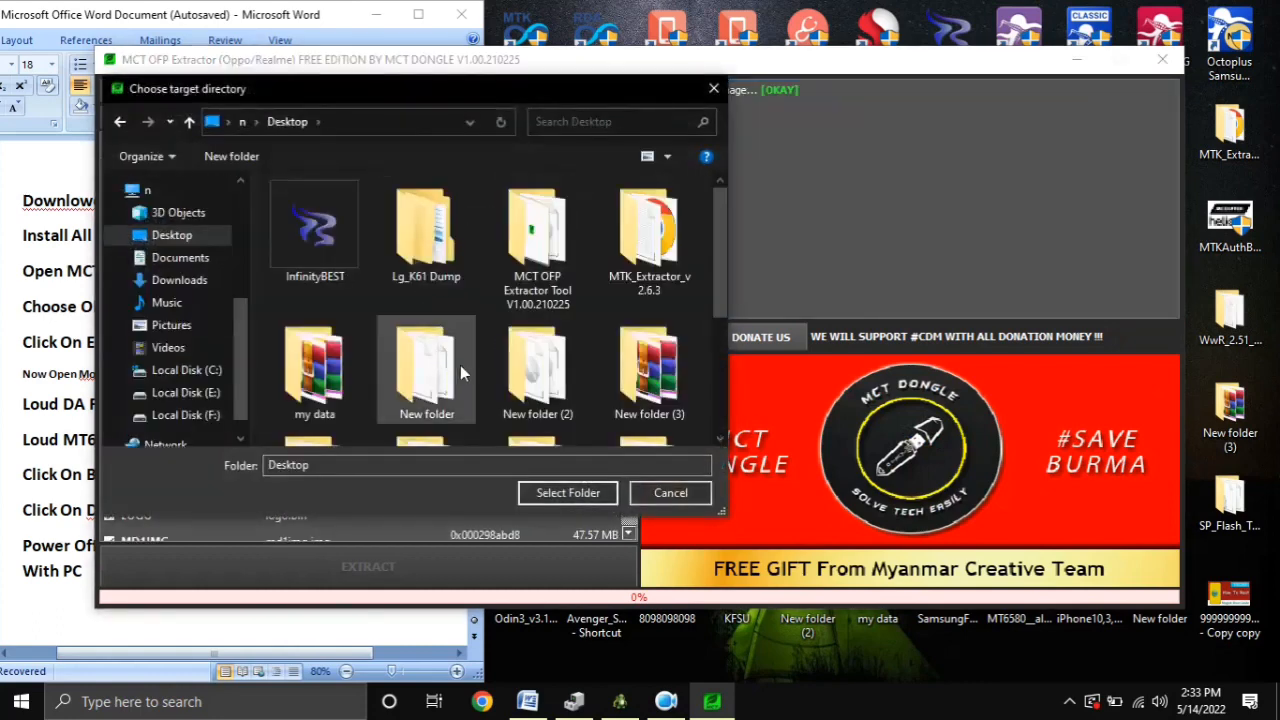
pyautogui.scroll(-2, 447, 378)
pyautogui.doubleClick(440, 250)
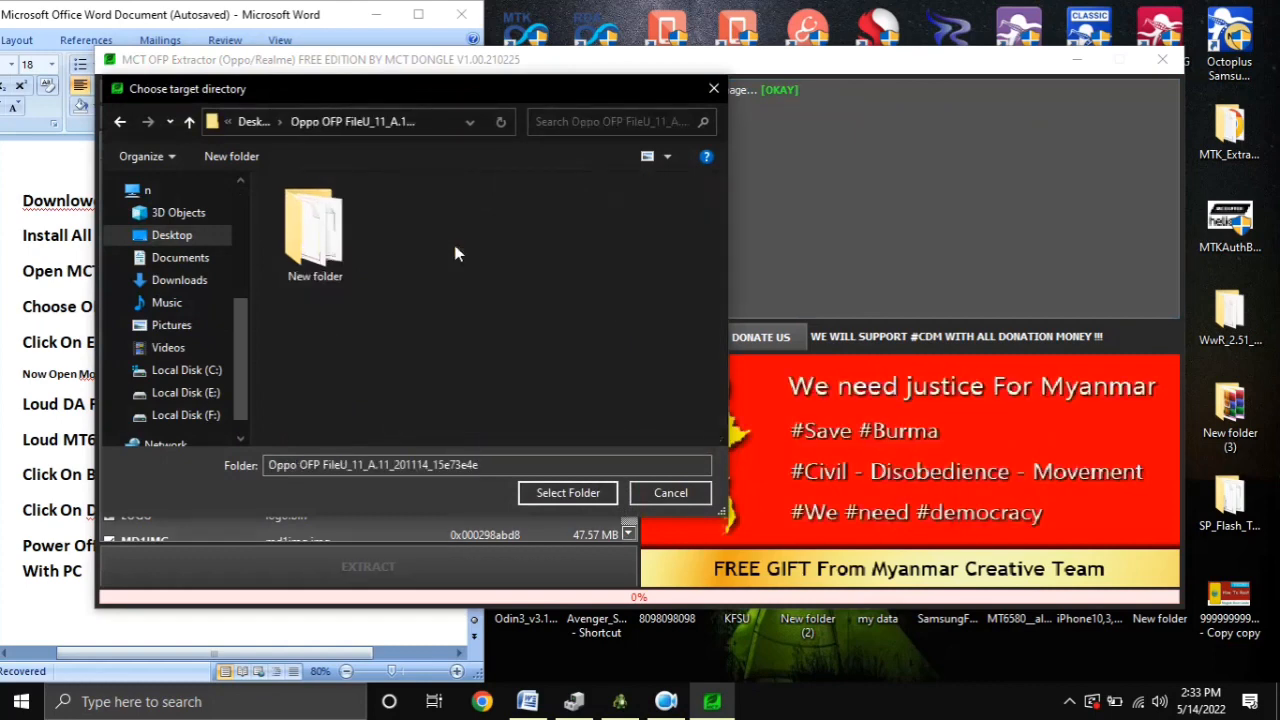
pyautogui.rightClick(419, 349)
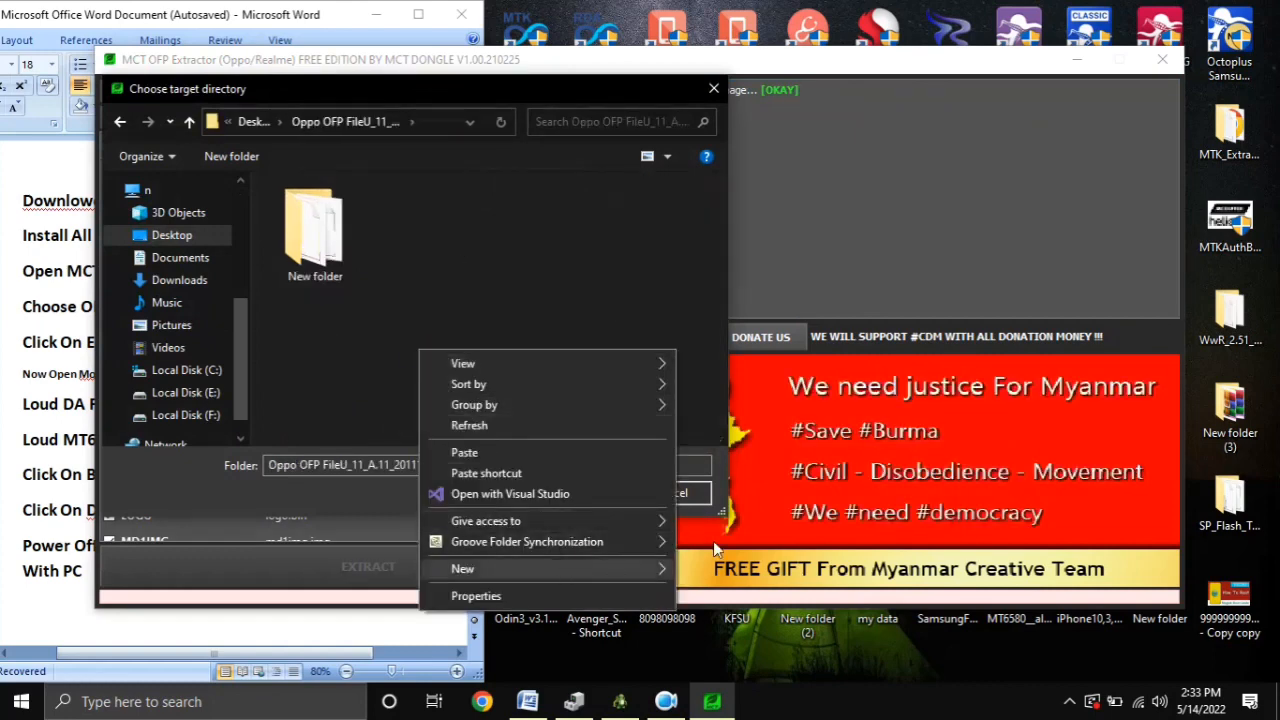
pyautogui.moveTo(660, 568)
pyautogui.click(717, 338)
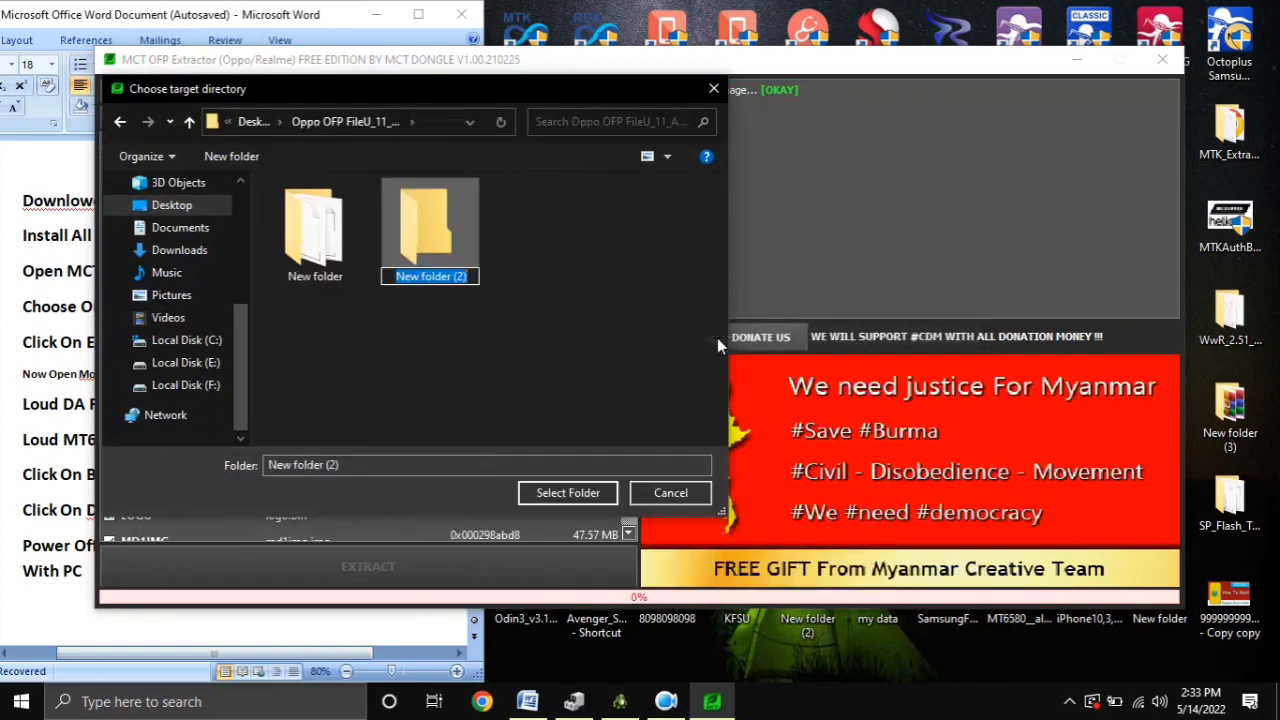
pyautogui.write('extract files')
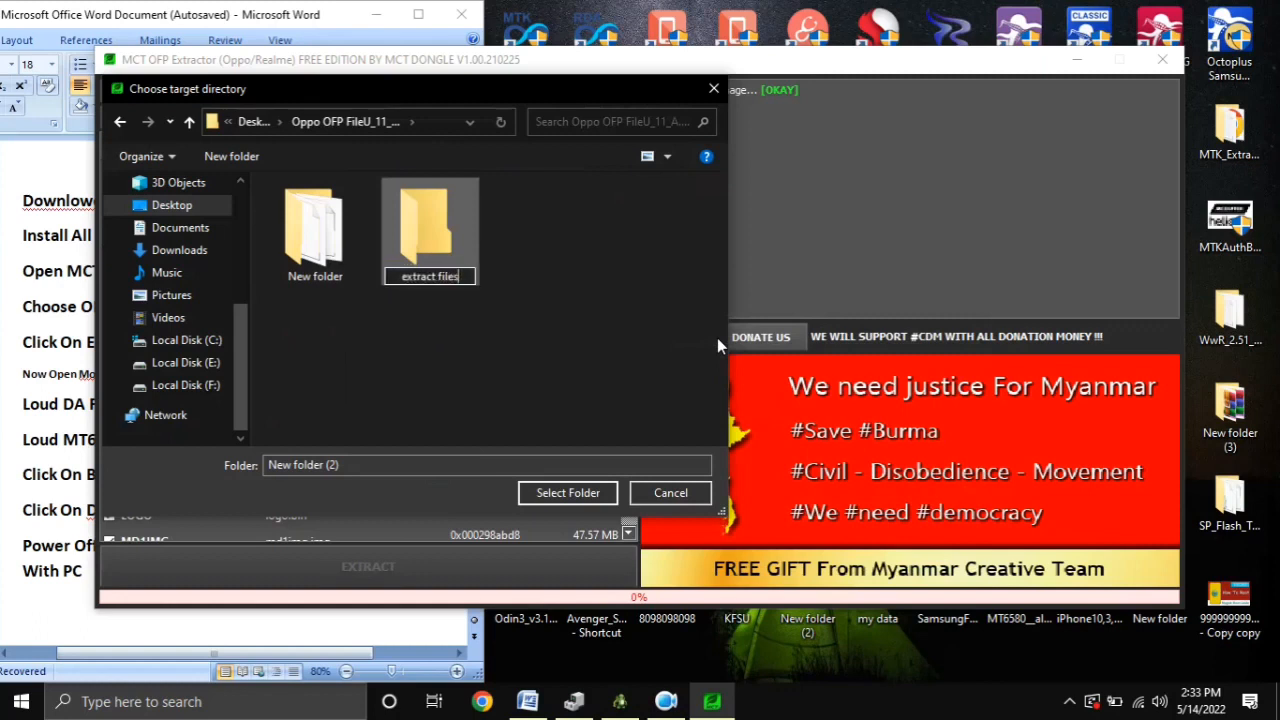
pyautogui.press('Return')
pyautogui.click(584, 495)
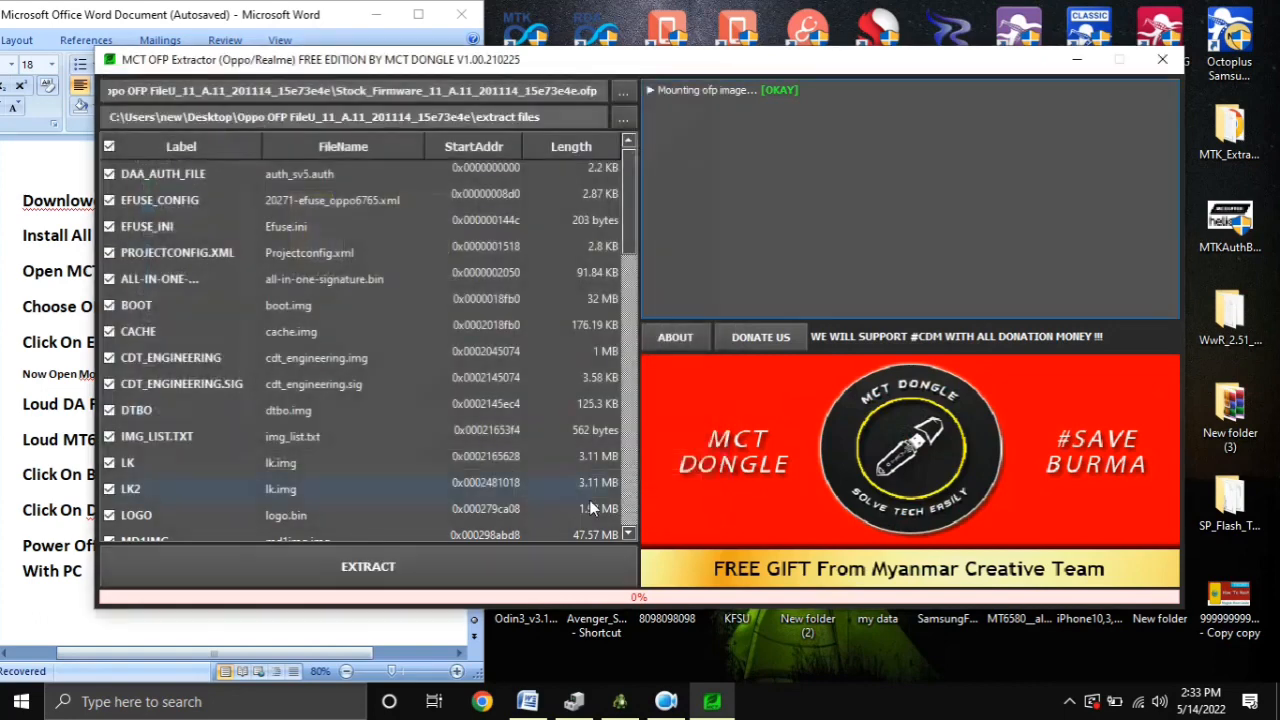
# Step: Exclude USERDATA and USERDATA.SIG from the file list and extract all the other firmware files
pyautogui.scroll(-5, 596, 440)
pyautogui.scroll(-5, 596, 436)
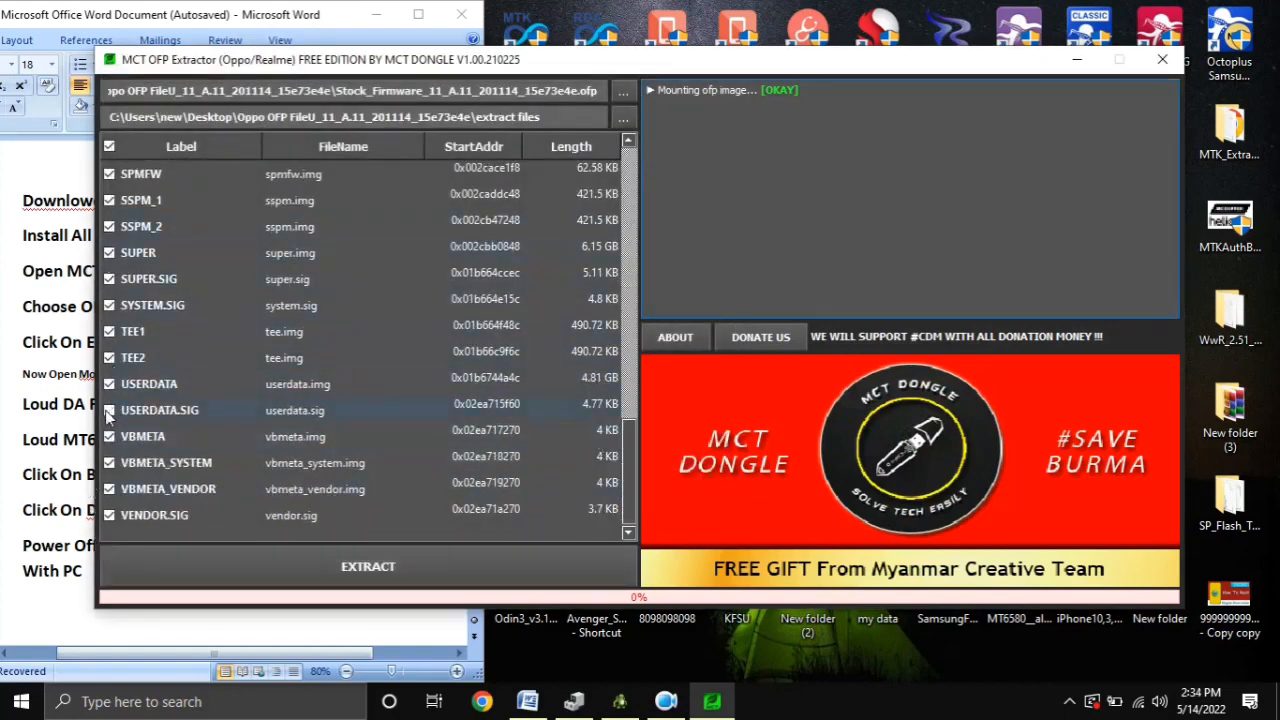
pyautogui.scroll(10, 455, 448)
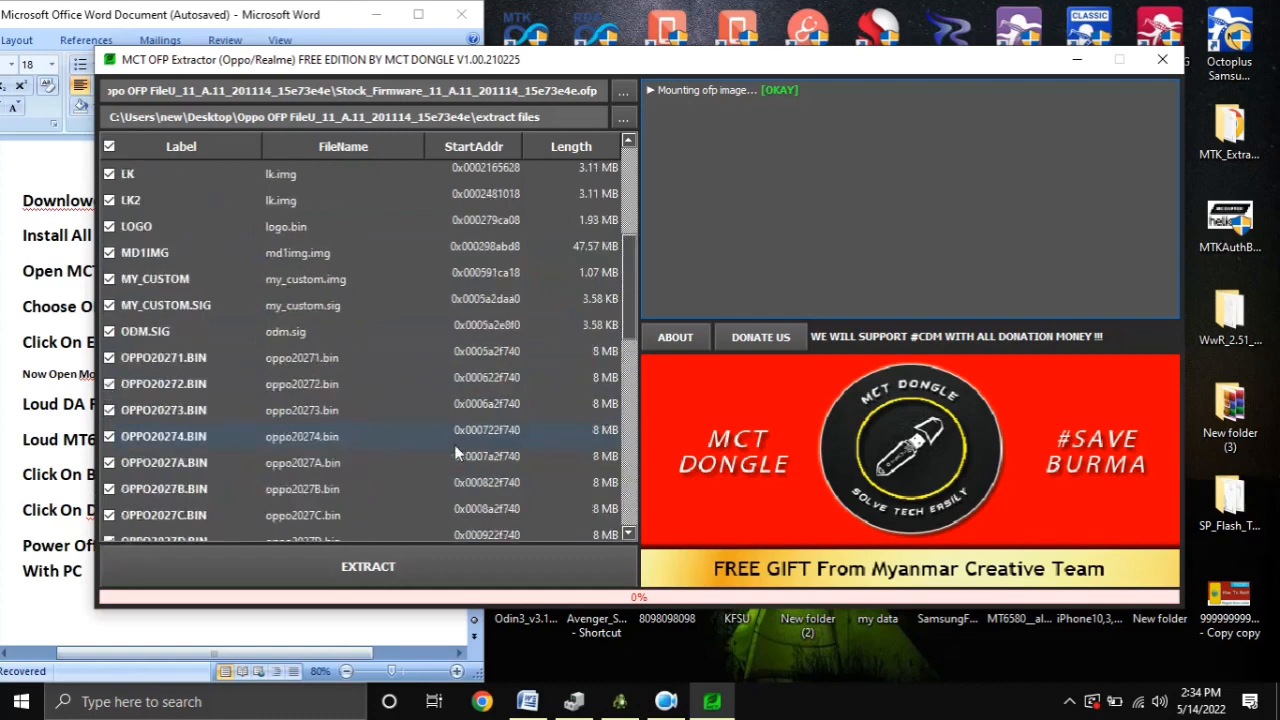
pyautogui.click(394, 565)
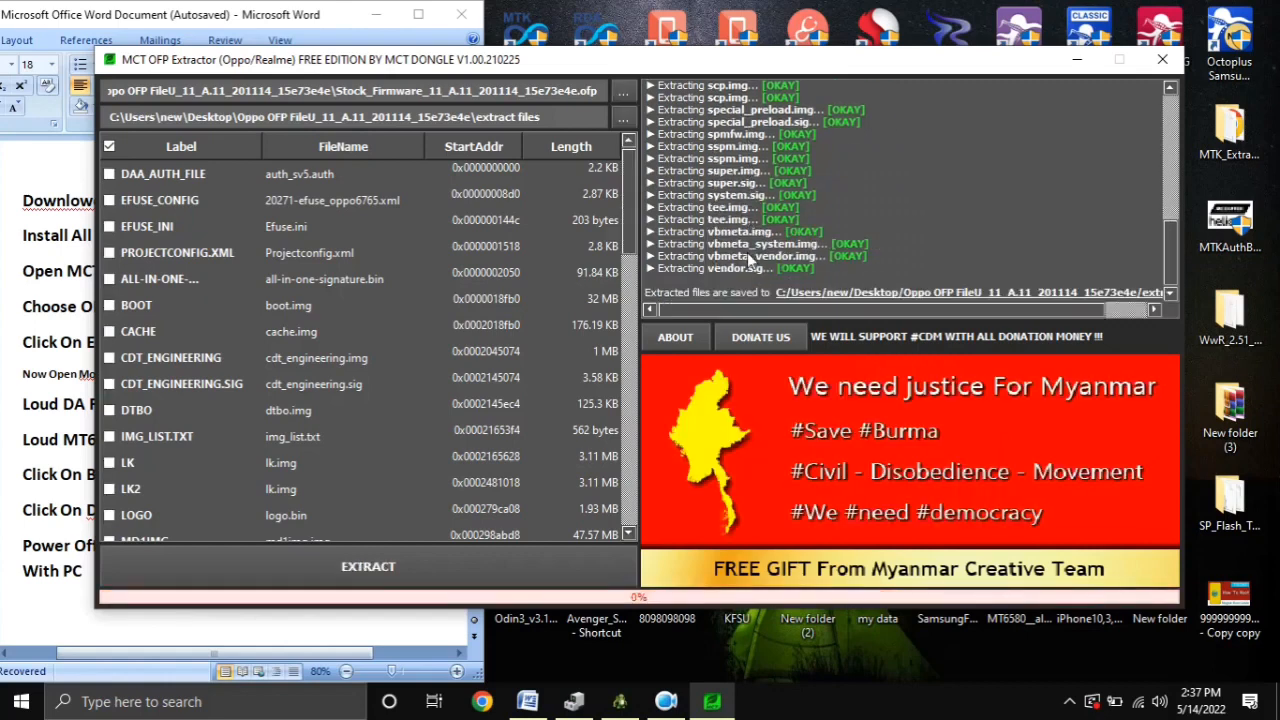
# Step: Close the extractor after checking its log and file list, and review the output in the "extract files" folder
pyautogui.tripleClick(754, 301)
pyautogui.scroll(-10, 373, 330)
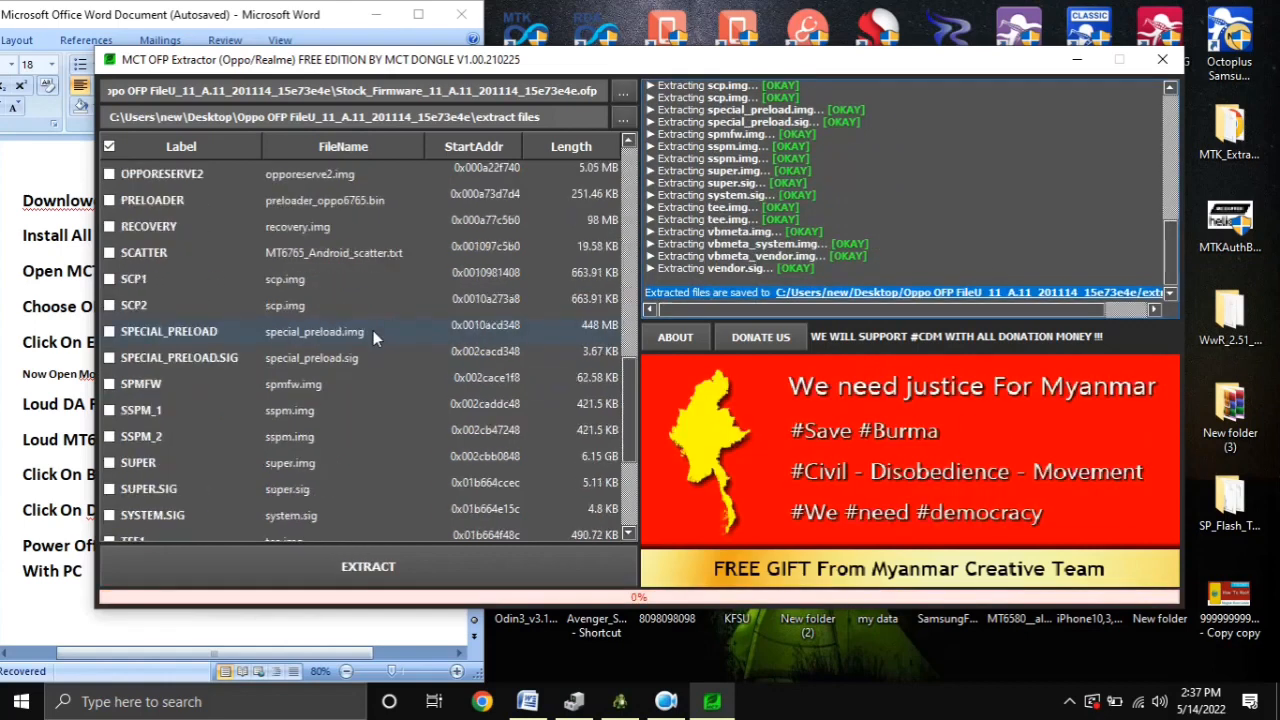
pyautogui.click(1162, 59)
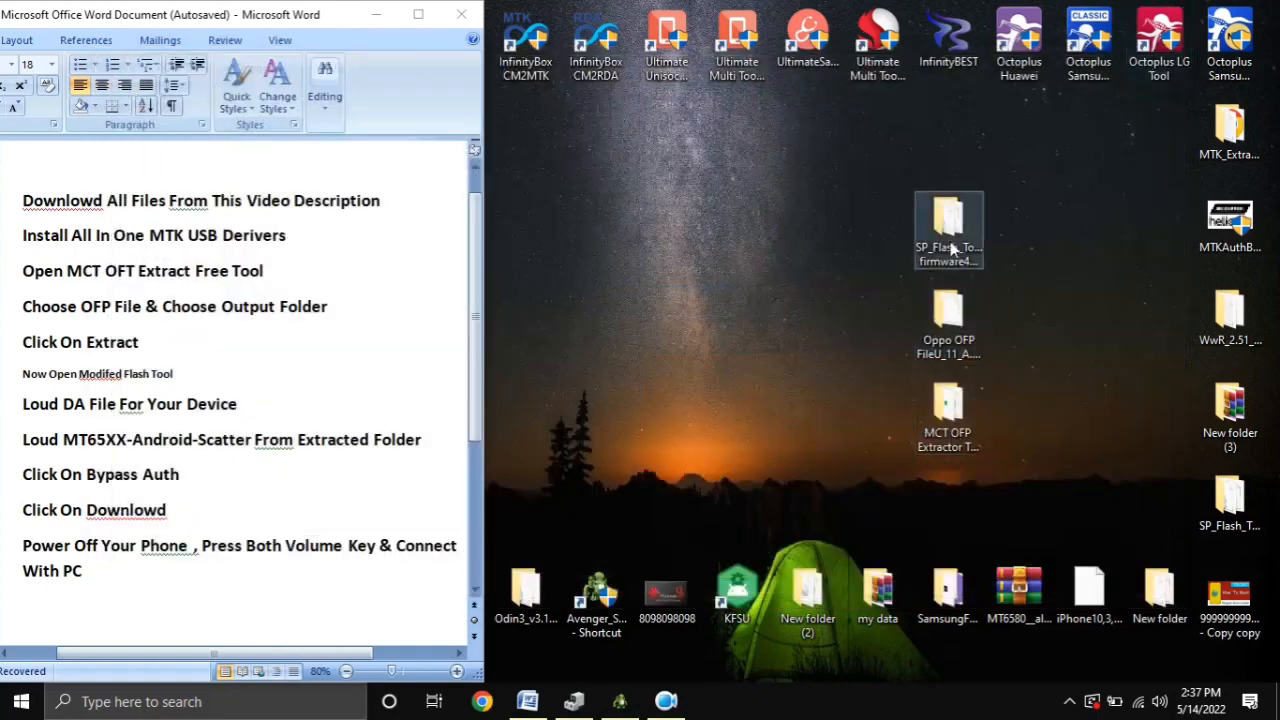
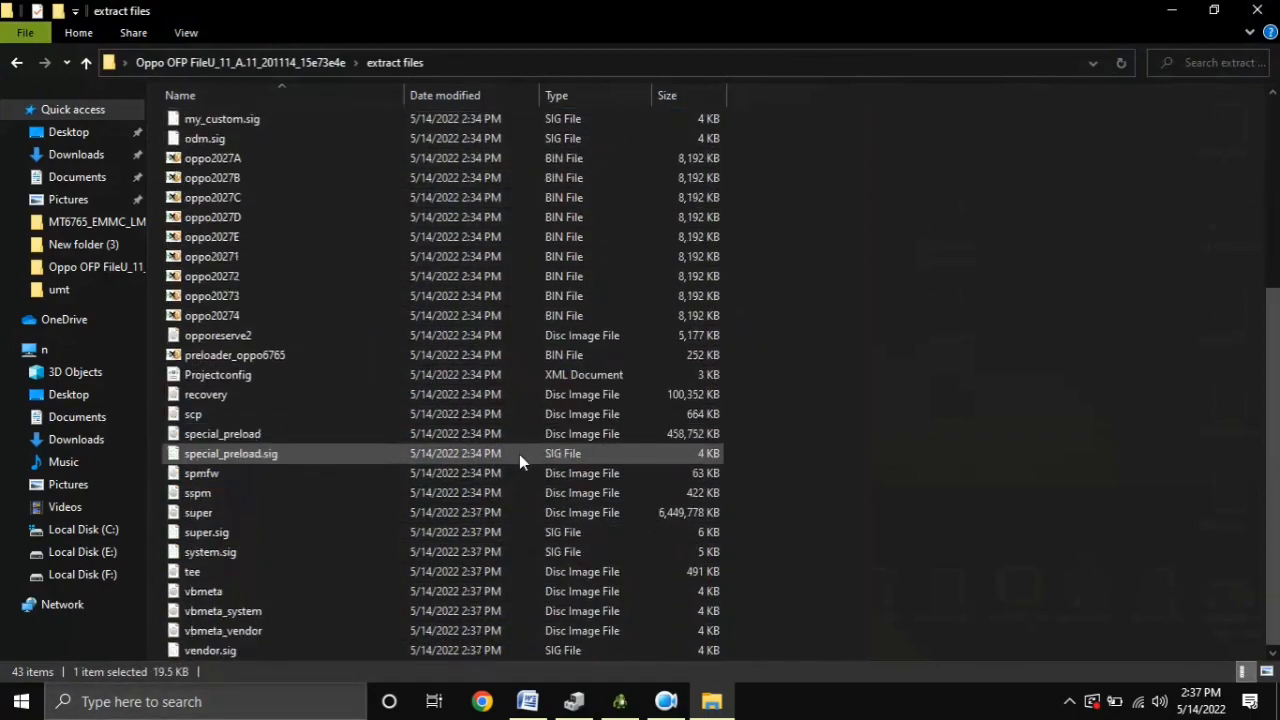
pyautogui.click(1257, 10)
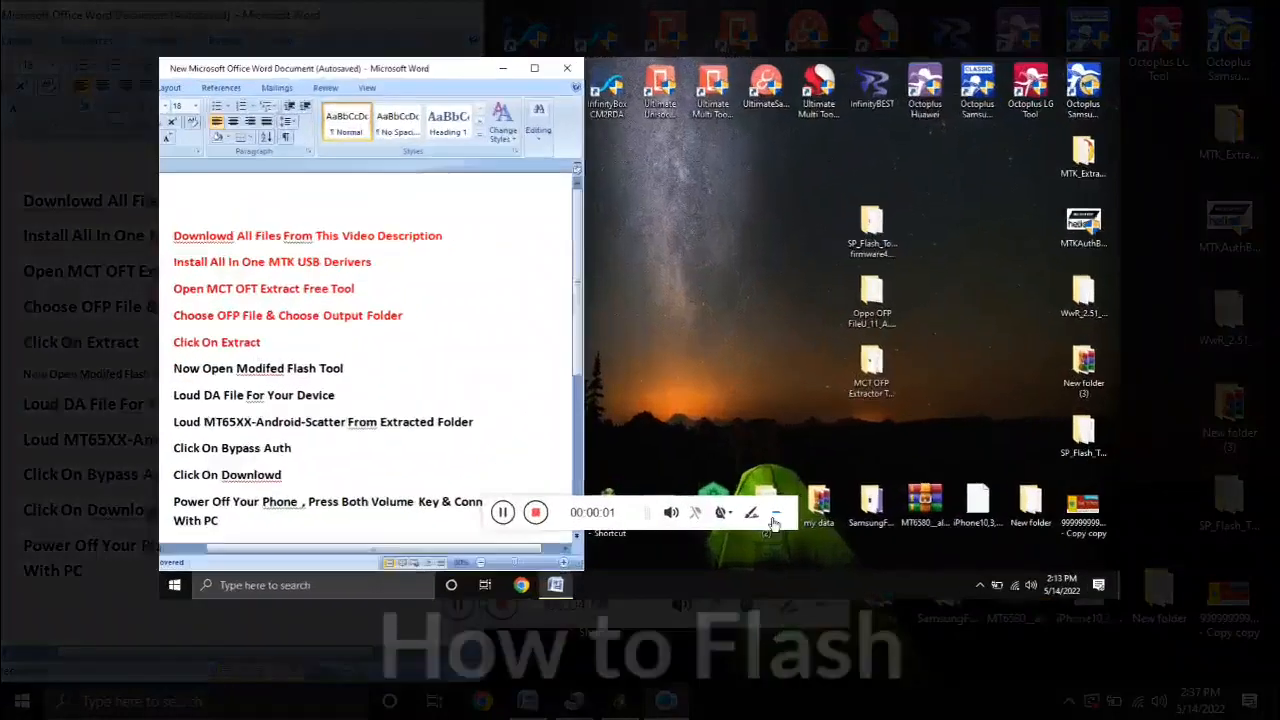
# Step: Review the Word checklist, covering the extraction lines in red and the remaining flashing instructions
pyautogui.click(775, 518)
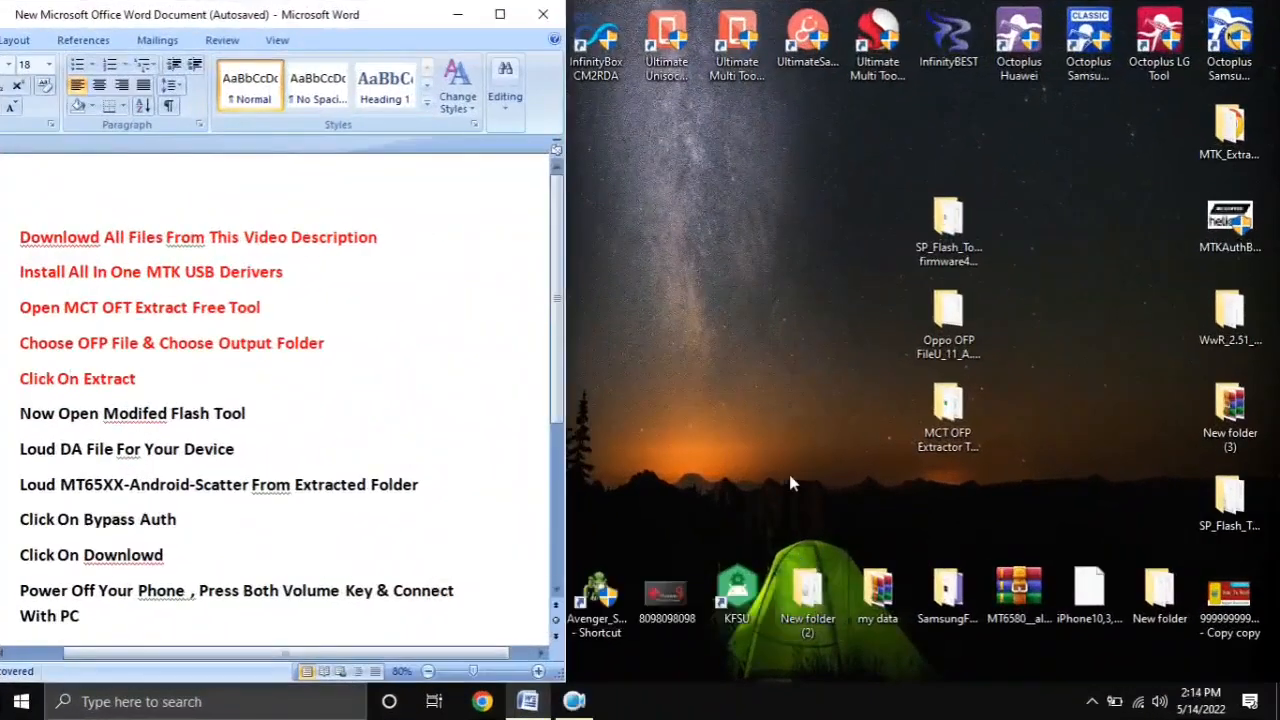
pyautogui.scroll(-1, 329, 444)
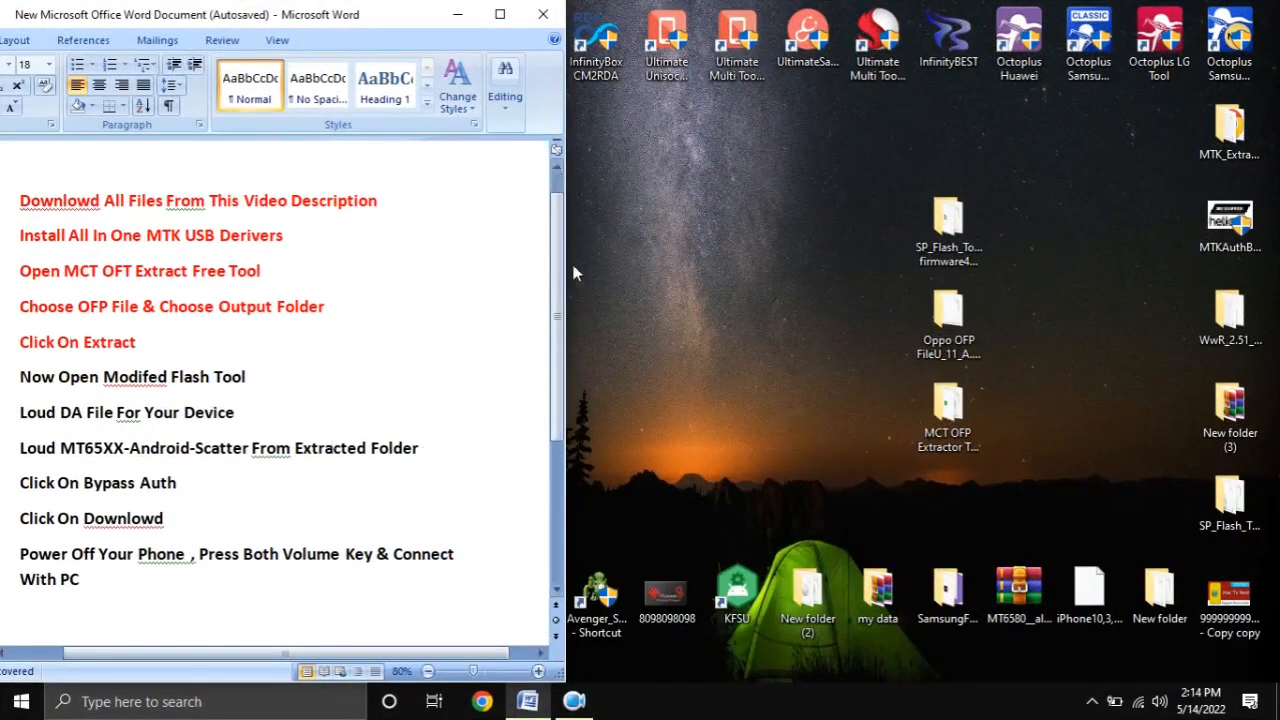
pyautogui.scroll(-1, 556, 300)
pyautogui.moveTo(105, 310); pyautogui.dragTo(14, 204)
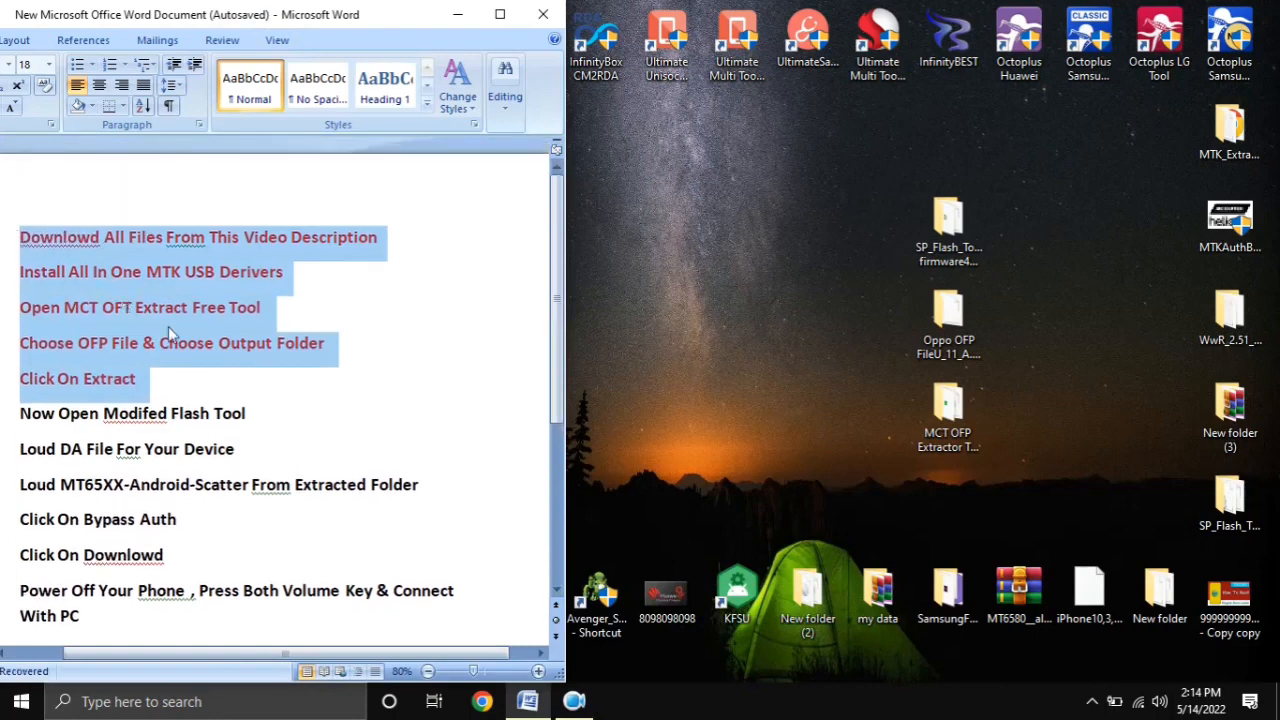
pyautogui.moveTo(551, 362); pyautogui.dragTo(551, 412)
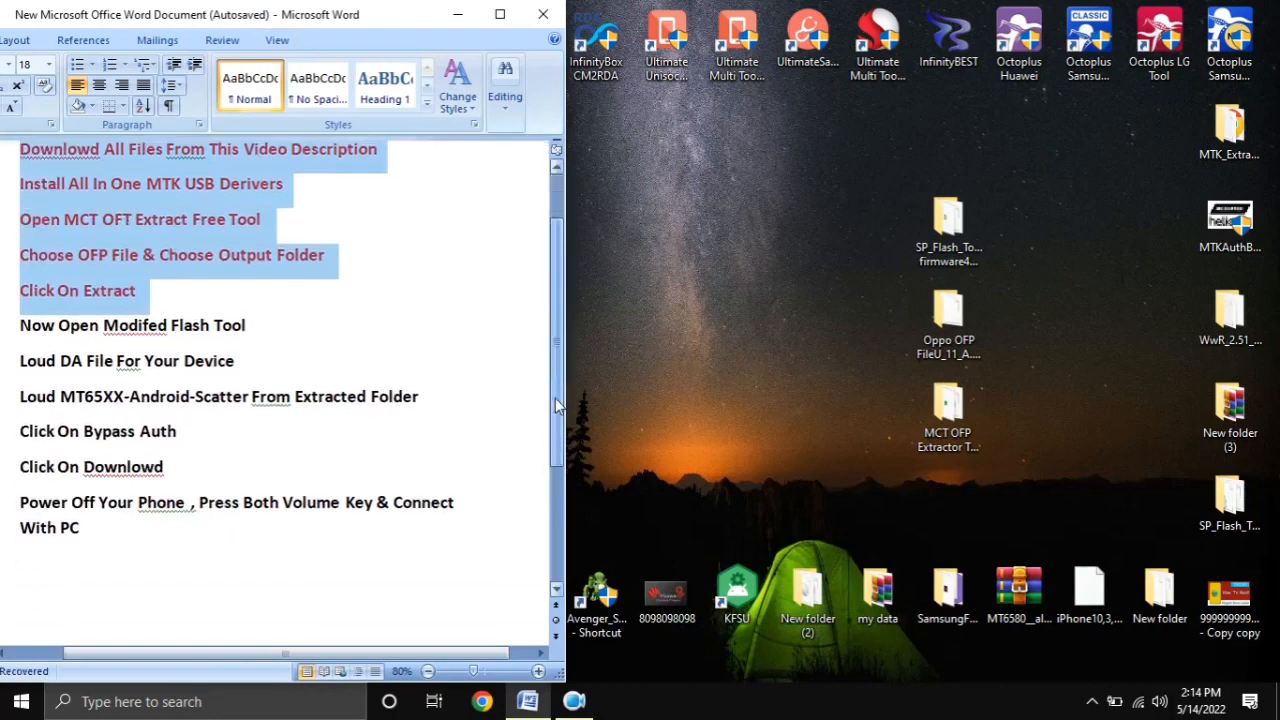
pyautogui.click(200, 456)
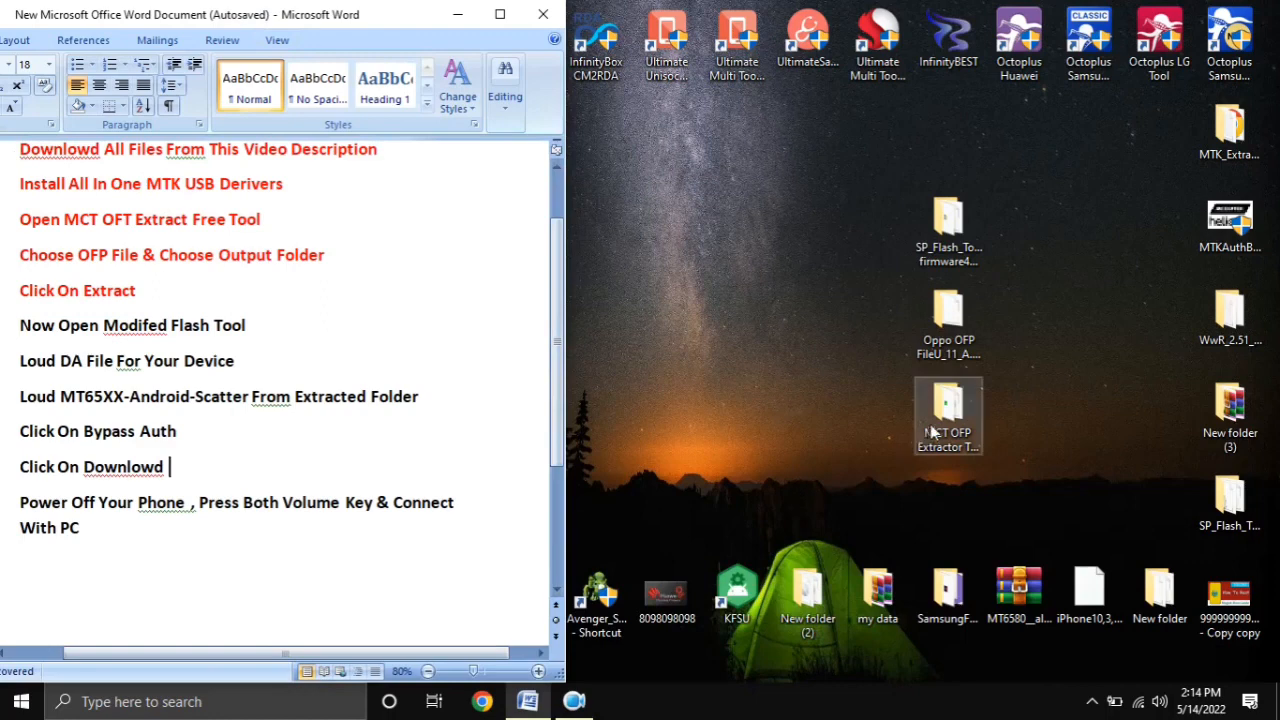
# Step: Open the Extract Rom folder inside the desktop's Oppo OFP folder and examine its firmware files, including the super image
pyautogui.click(946, 330)
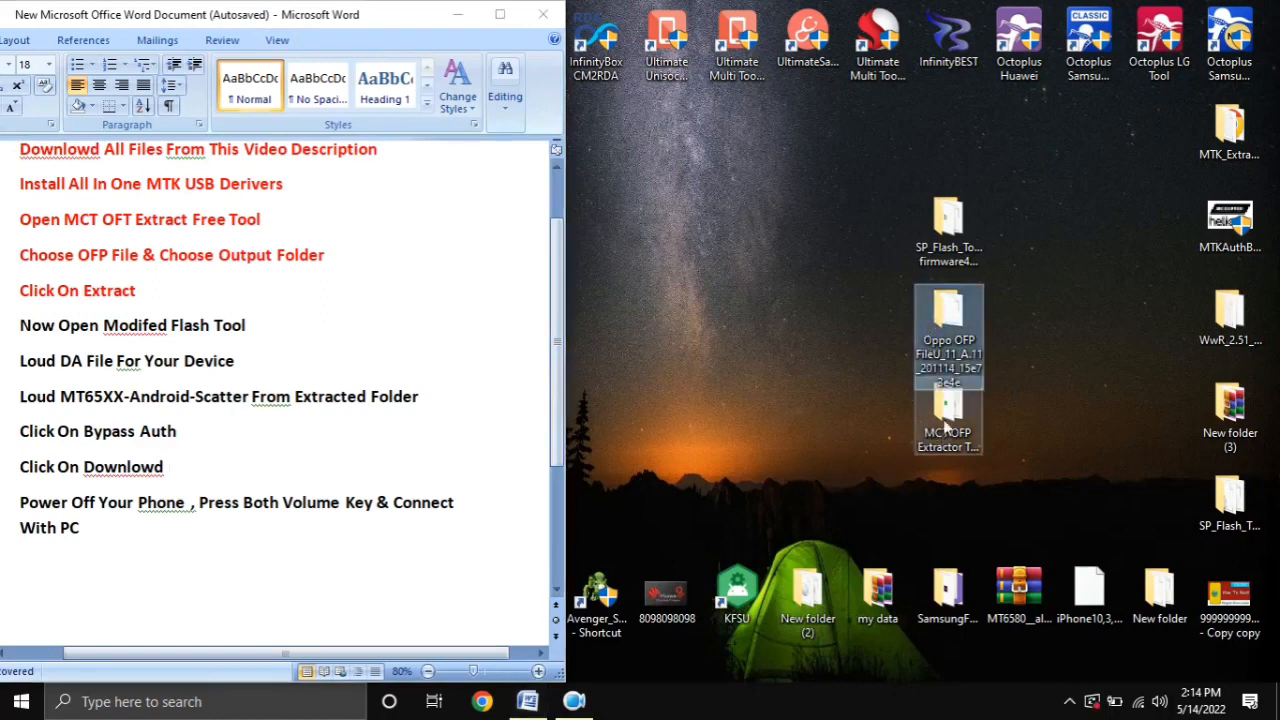
pyautogui.doubleClick(950, 335)
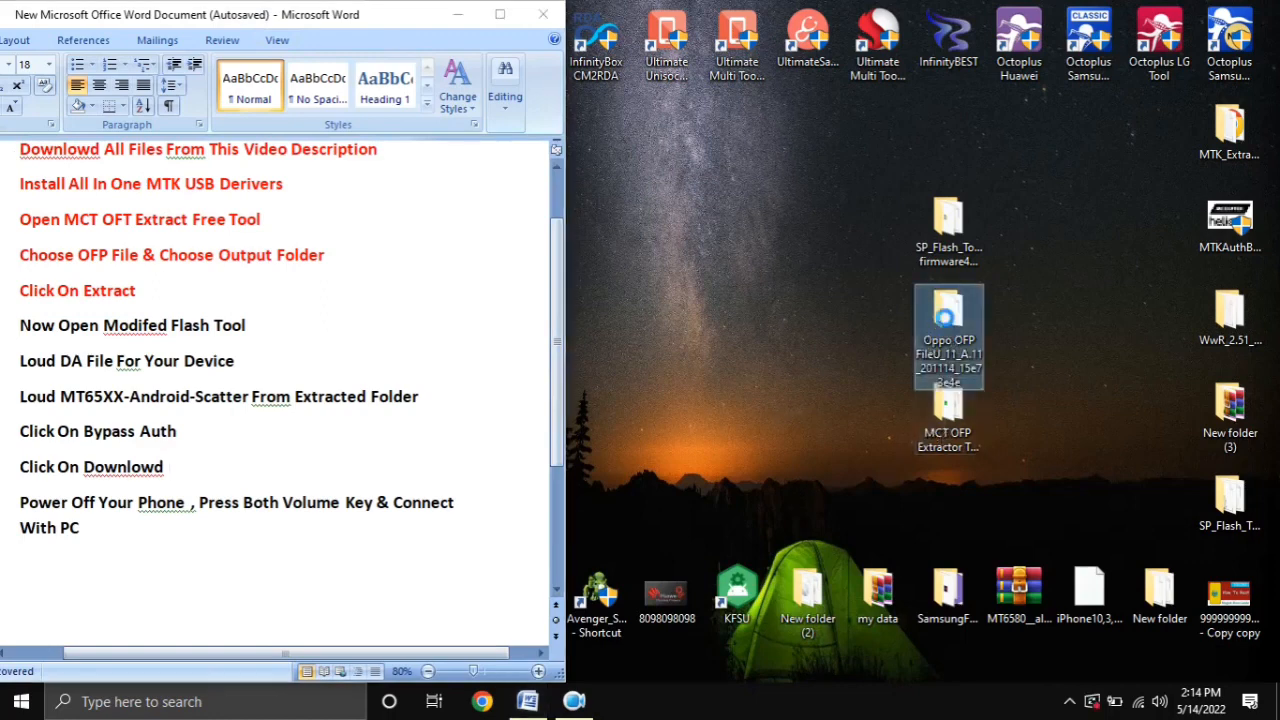
pyautogui.click(775, 360)
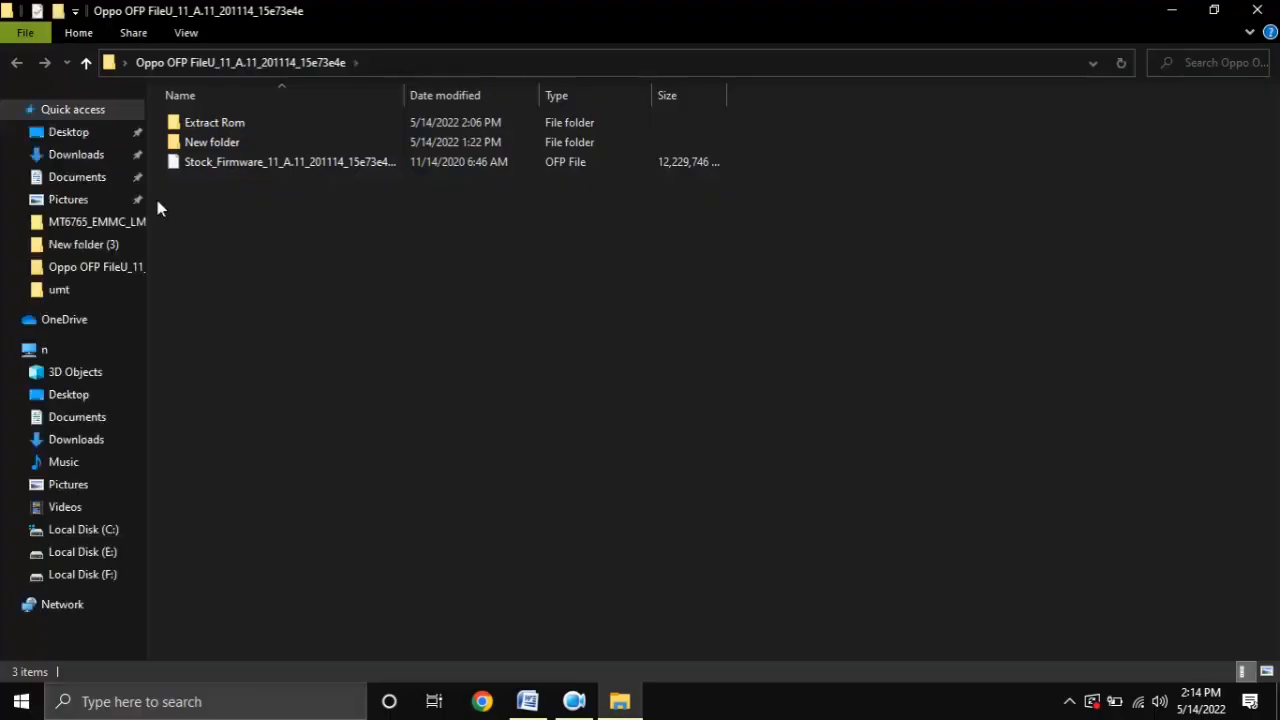
pyautogui.click(300, 163)
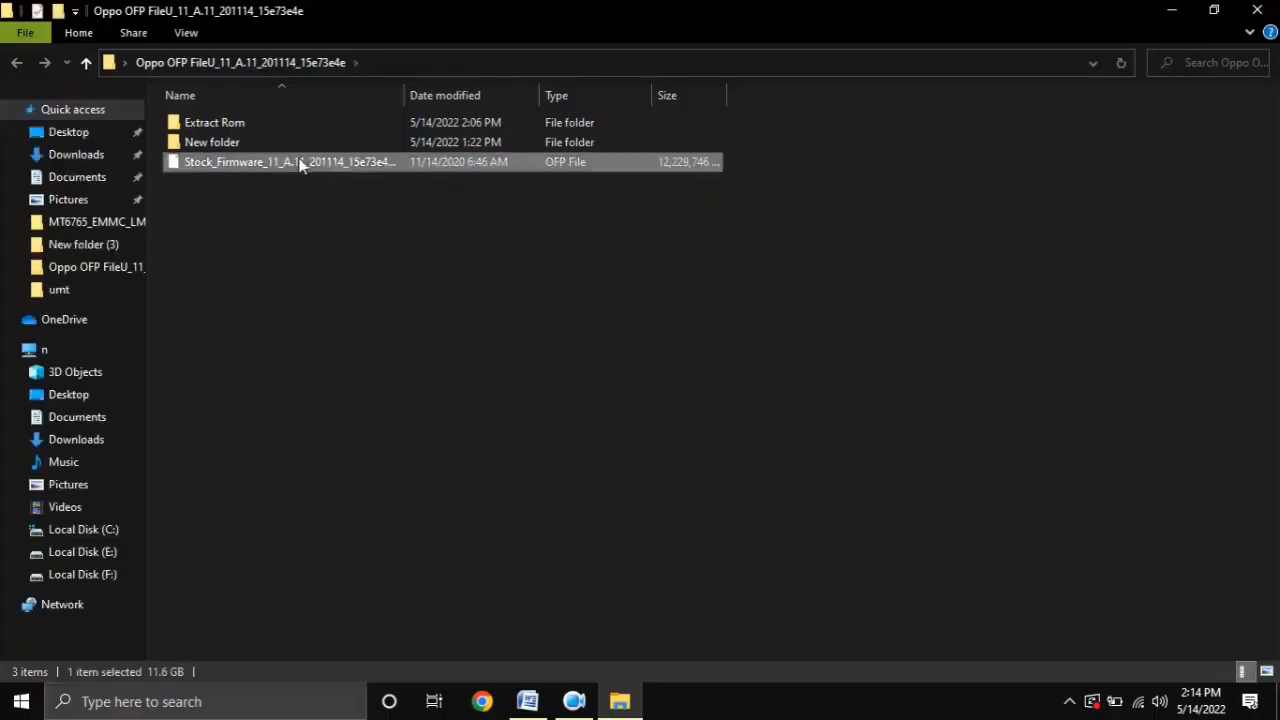
pyautogui.doubleClick(211, 122)
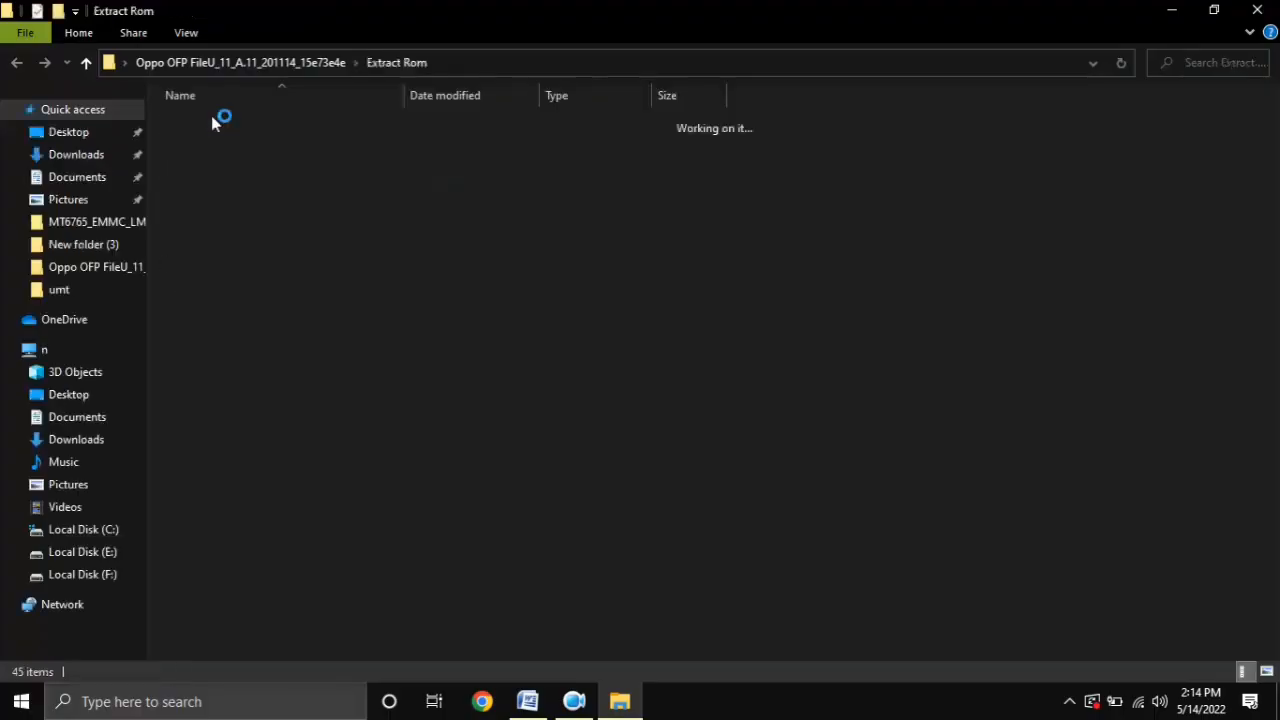
pyautogui.moveTo(794, 112); pyautogui.dragTo(676, 660)
pyautogui.scroll(6, 456, 561)
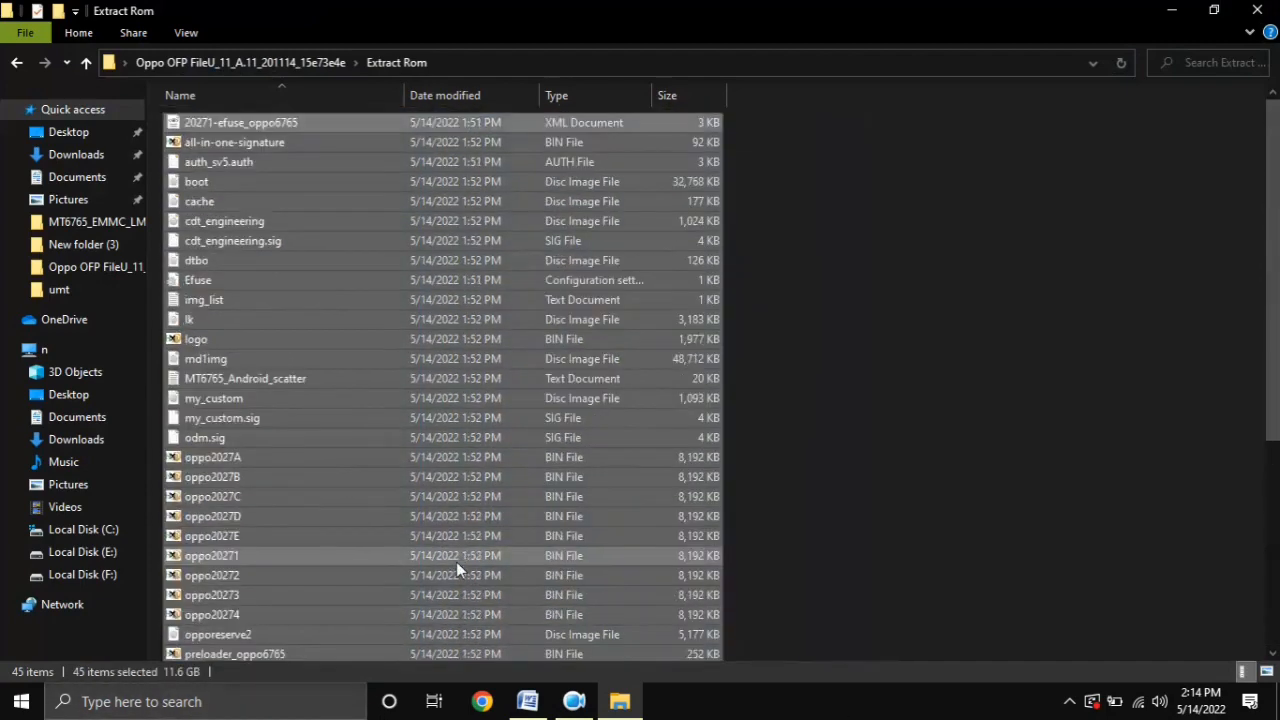
pyautogui.scroll(-5, 456, 561)
pyautogui.scroll(-1, 472, 564)
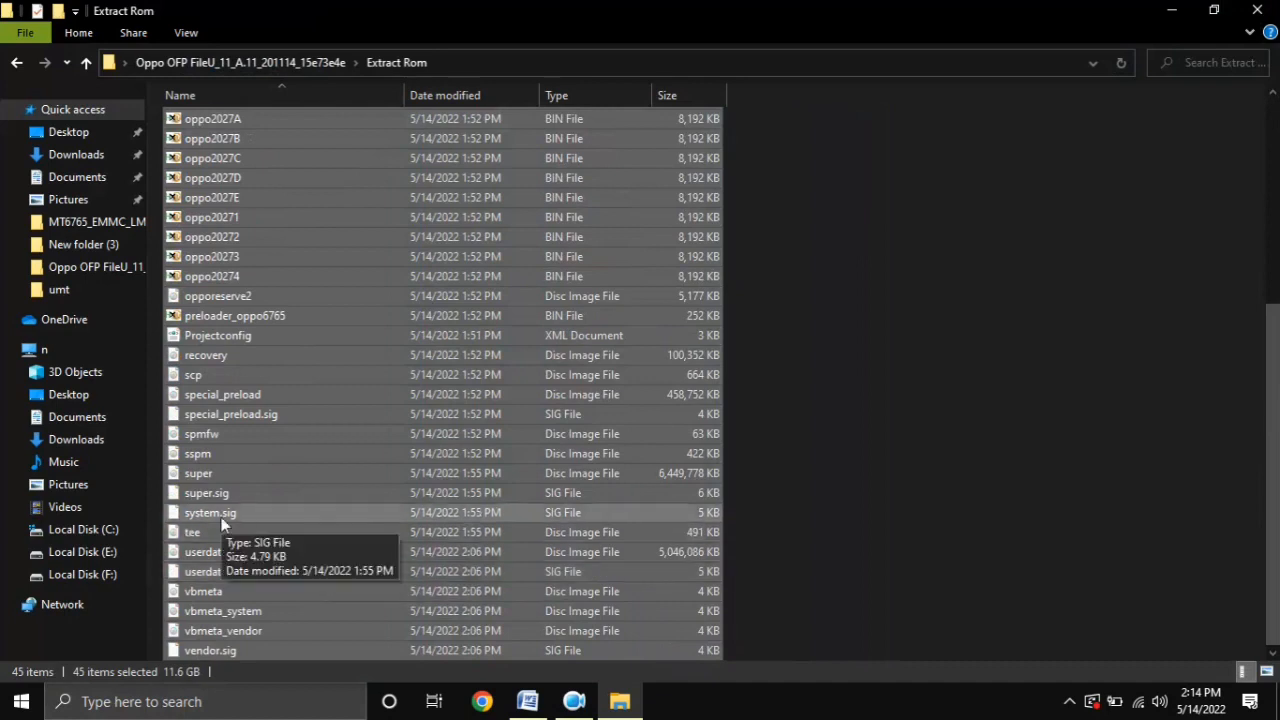
pyautogui.click(229, 477)
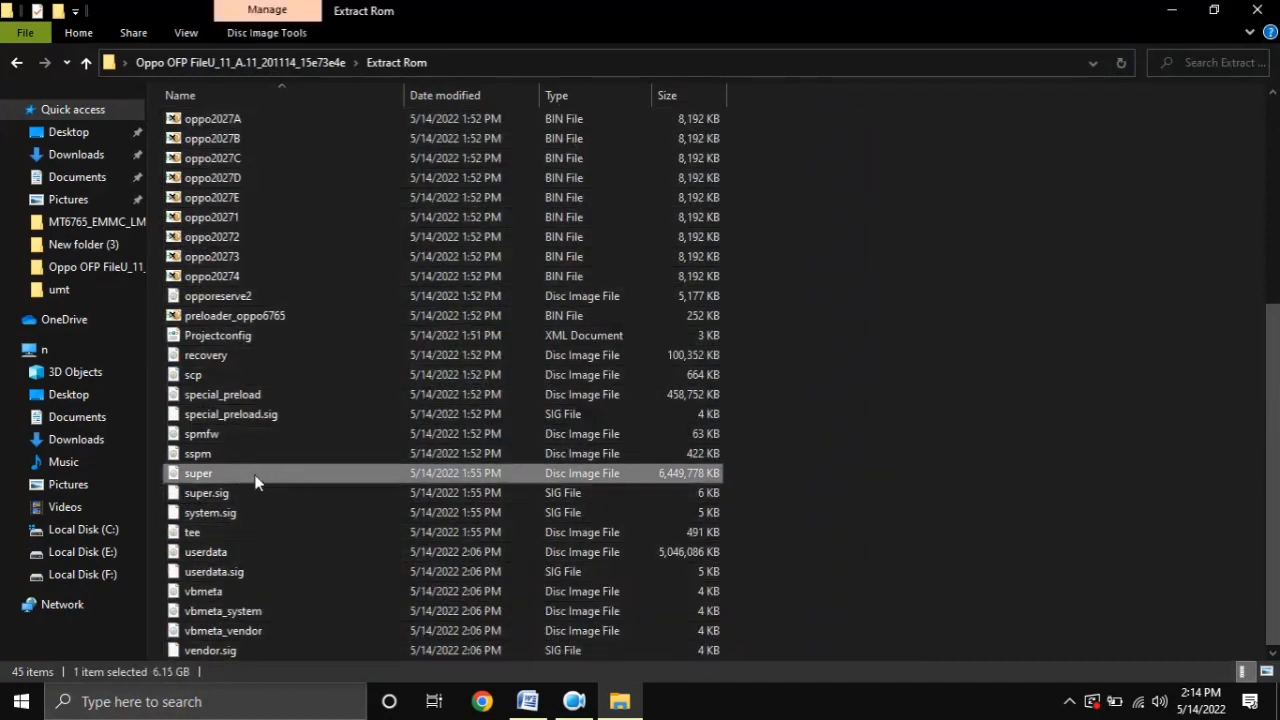
# Step: Delete the Stock_Firmware OFP file from the Oppo OFP folder and close the folder window
pyautogui.click(15, 64)
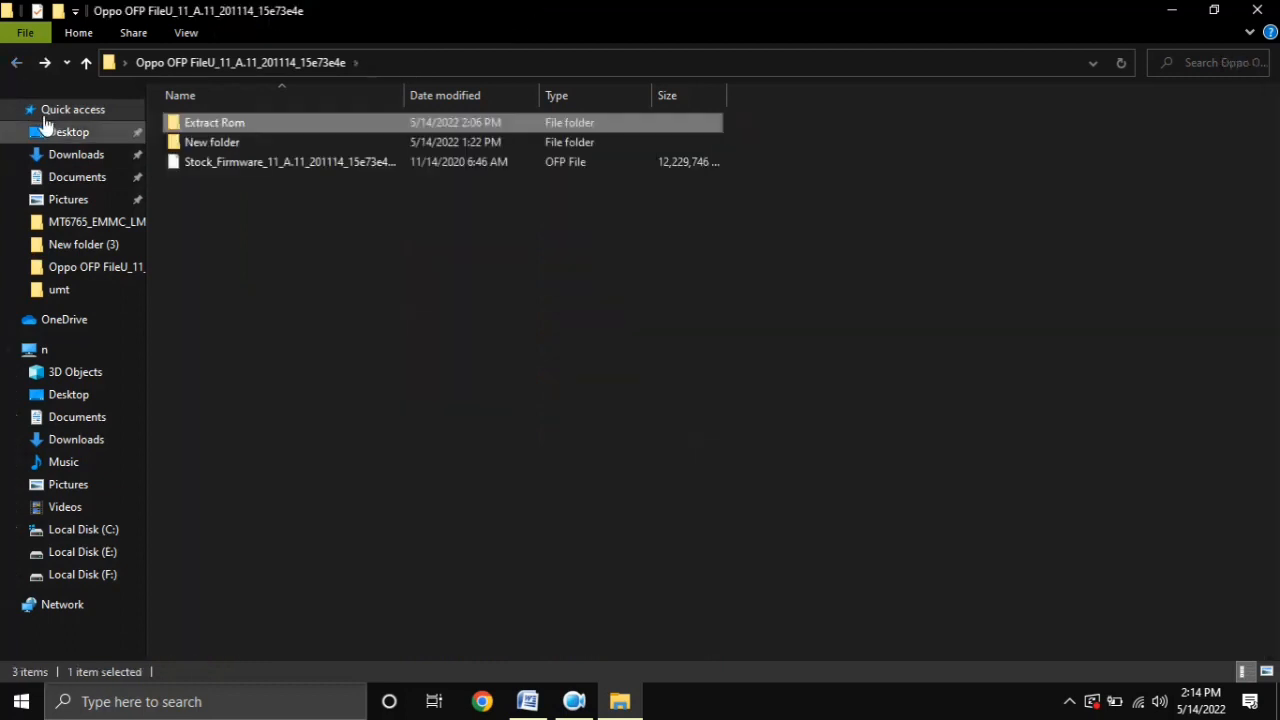
pyautogui.click(232, 166)
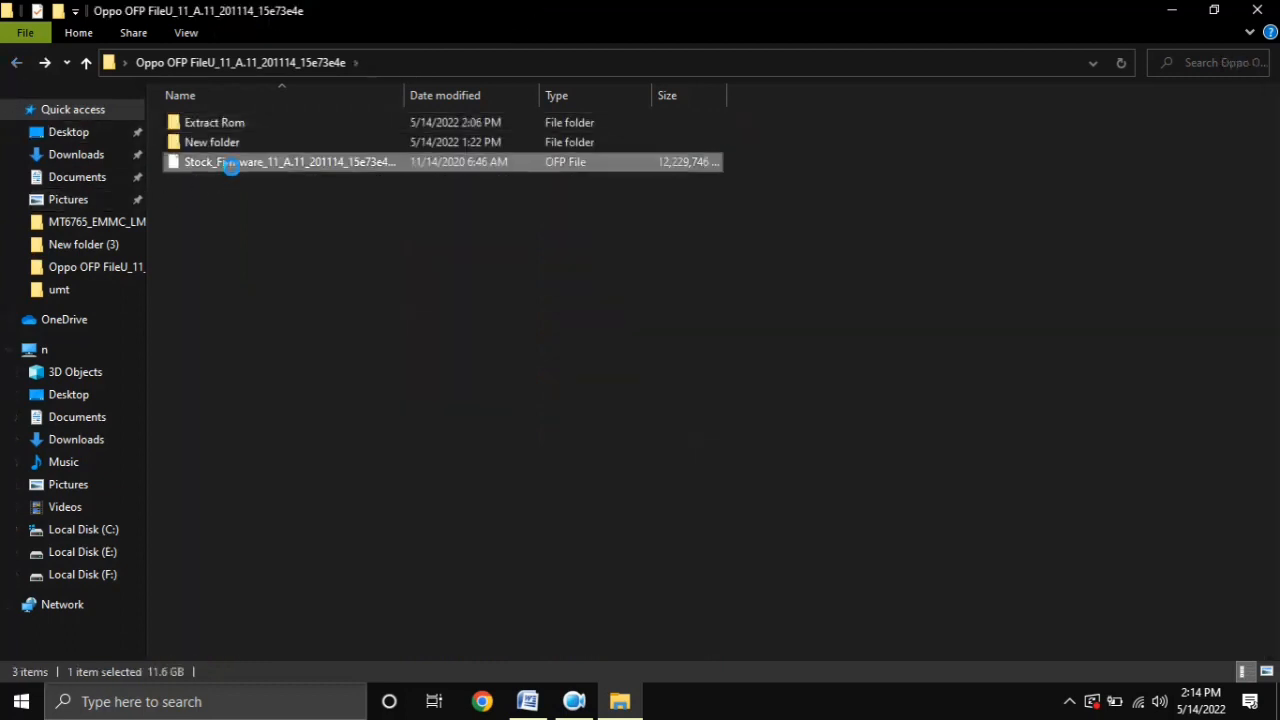
pyautogui.rightClick(232, 167)
pyautogui.click(312, 537)
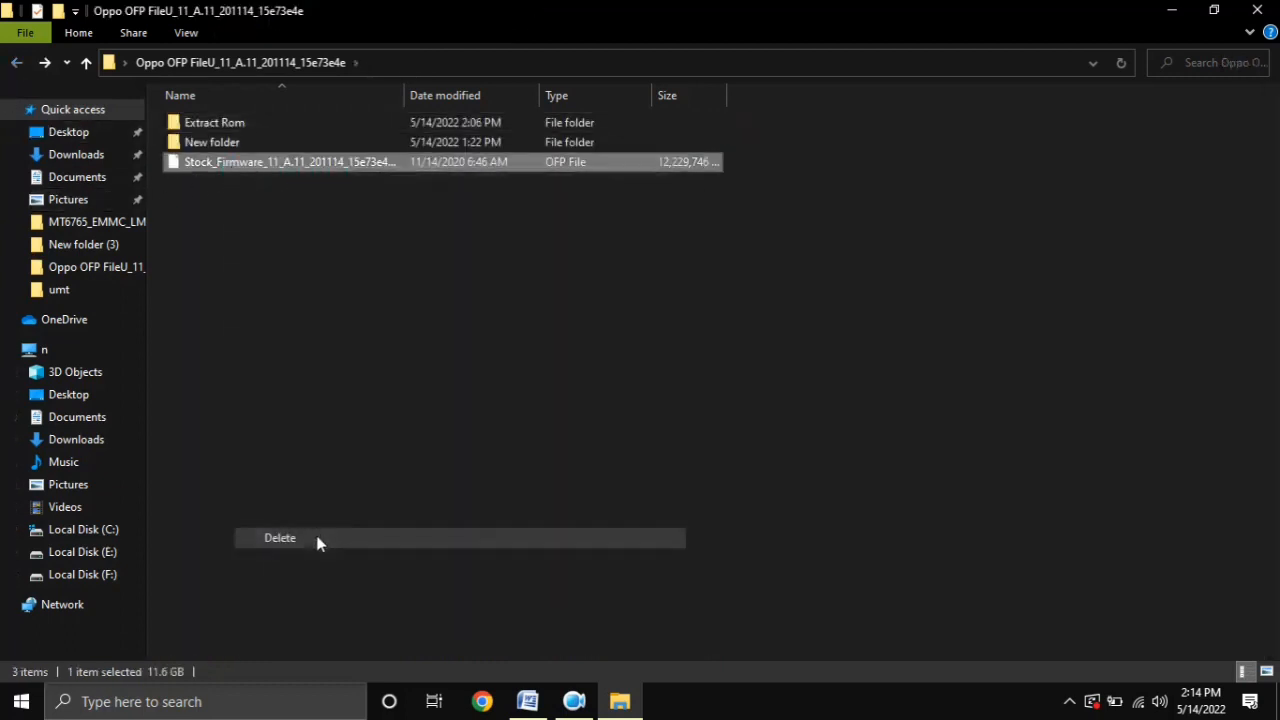
pyautogui.click(1257, 10)
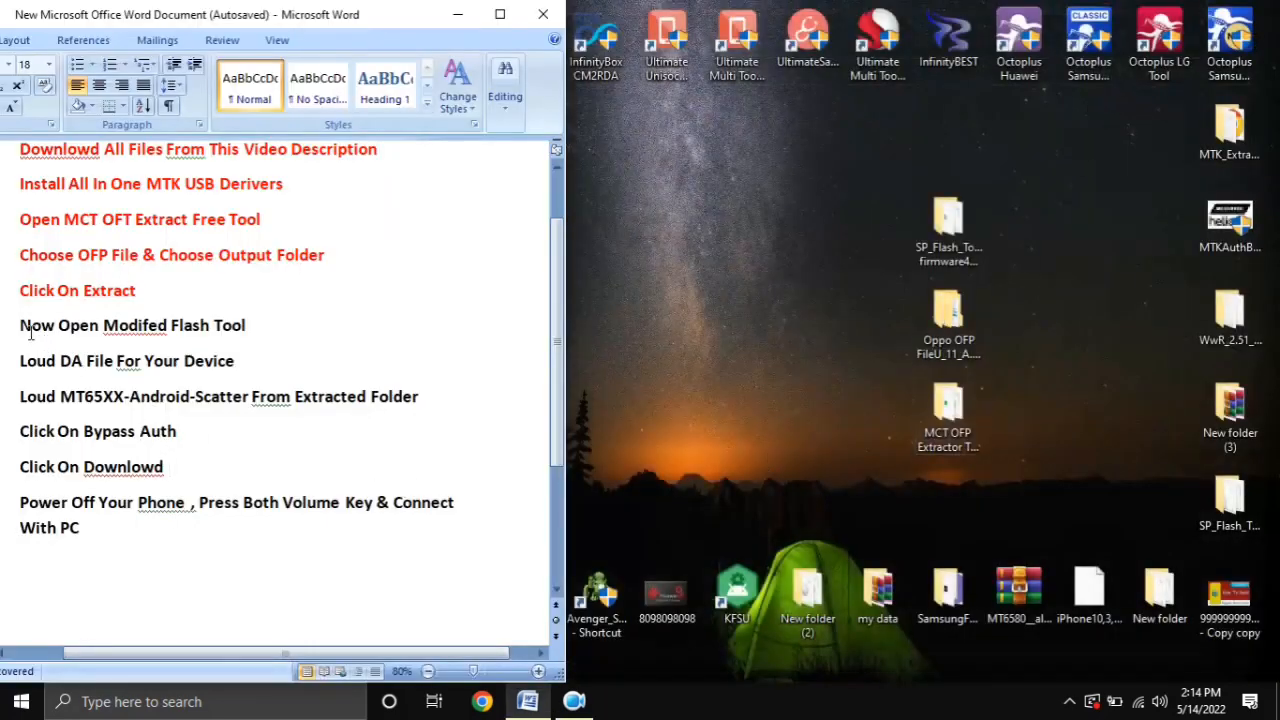
# Step: Launch flash_tool from the desktop's SP_Flash_Tool_edited_By firmware4mobile folder, closing the folder, the startup dialog and the browser page
pyautogui.moveTo(24, 323); pyautogui.dragTo(248, 326)
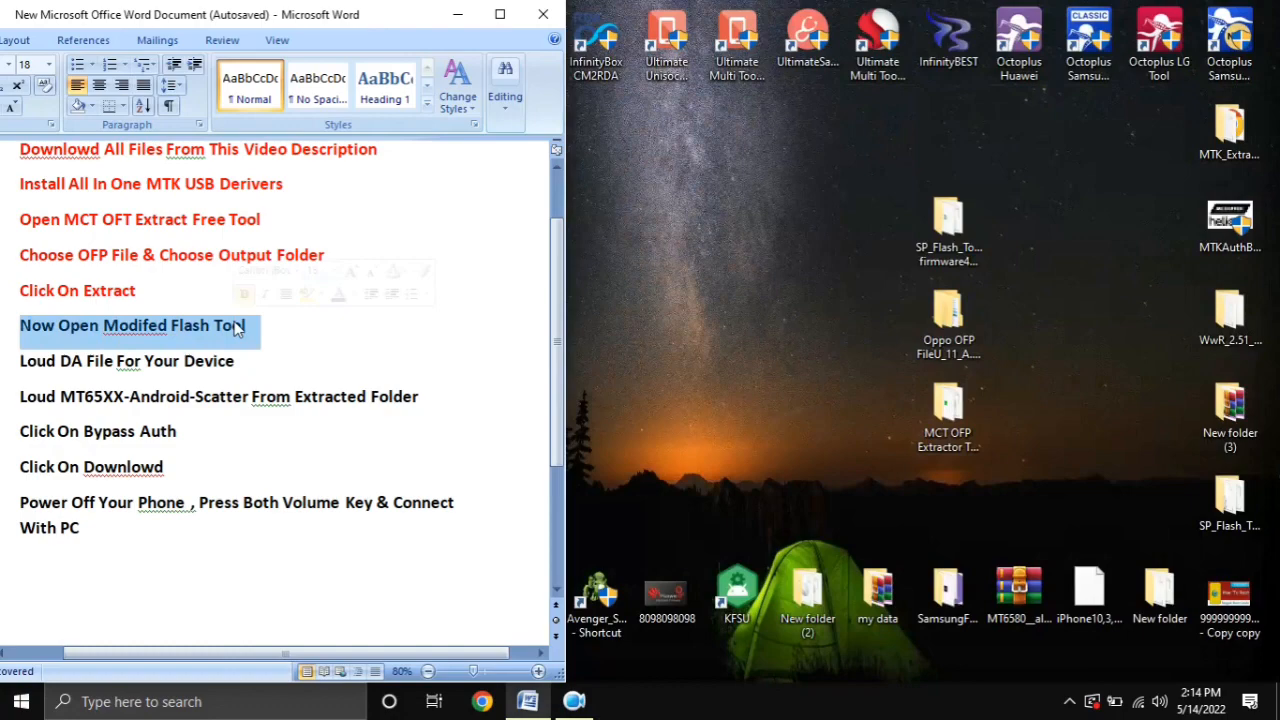
pyautogui.click(767, 399)
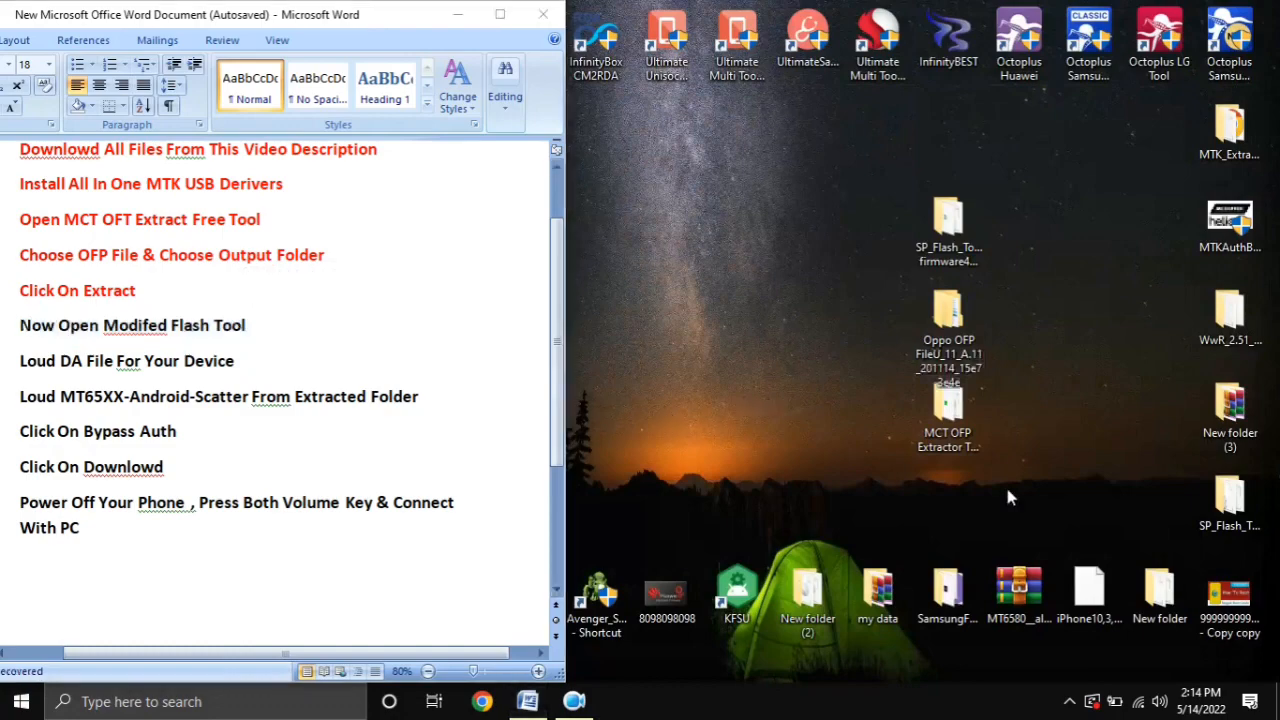
pyautogui.doubleClick(925, 226)
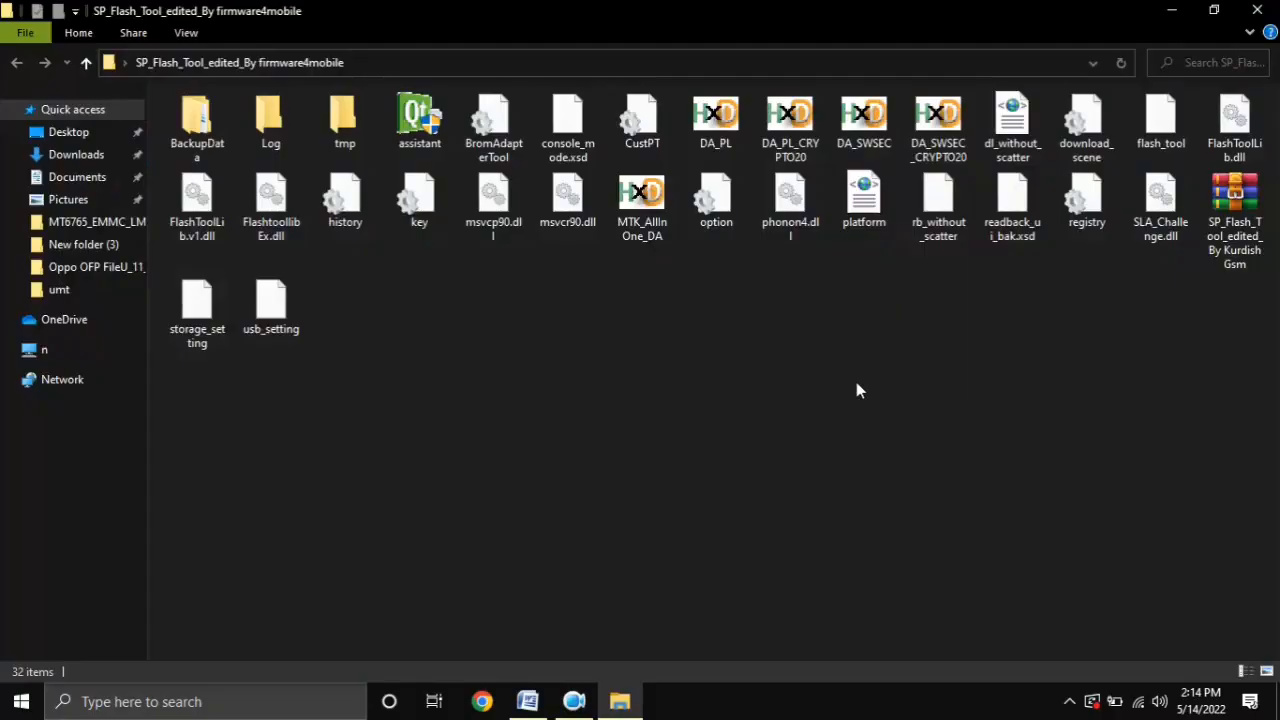
pyautogui.click(1157, 143)
pyautogui.doubleClick(1157, 143)
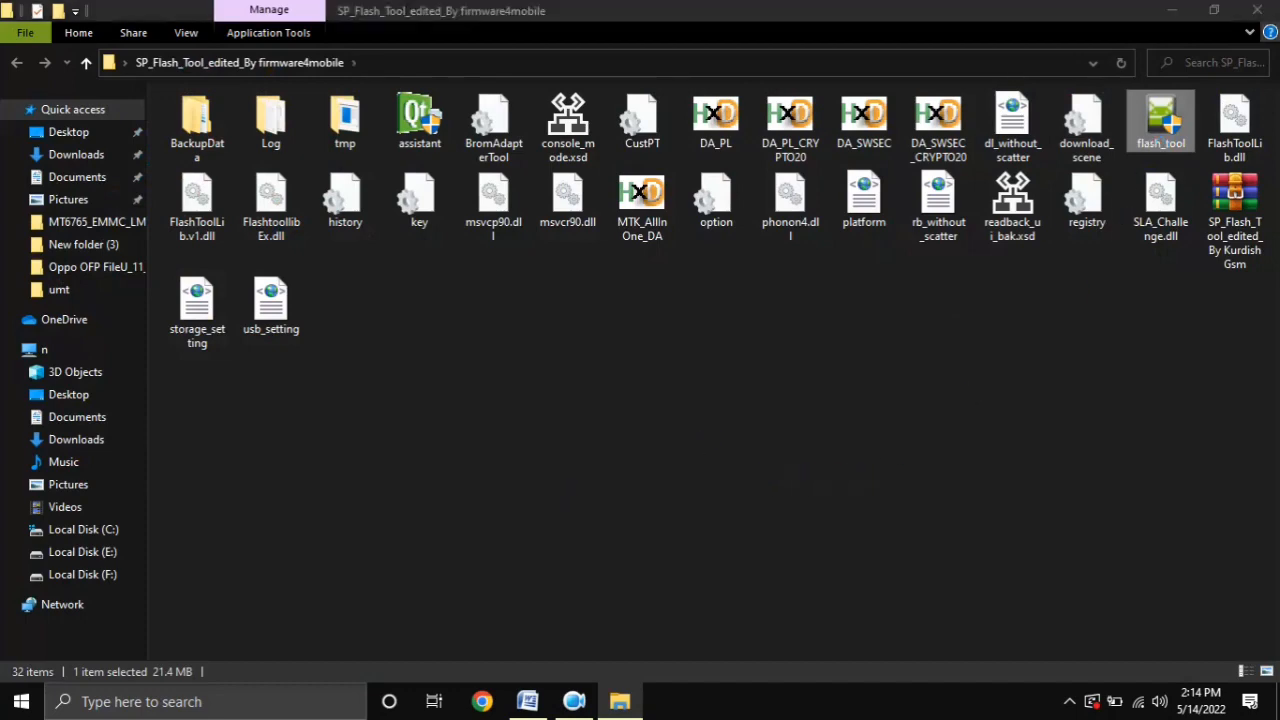
pyautogui.click(1257, 10)
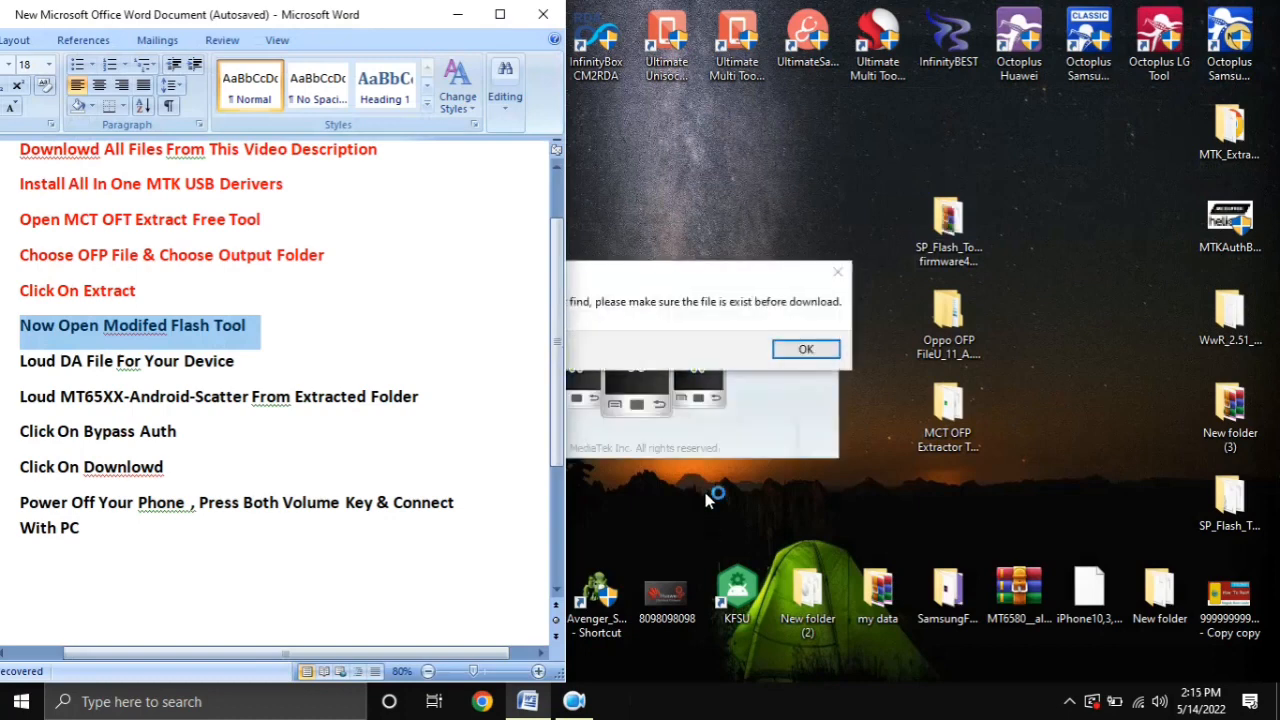
pyautogui.click(806, 355)
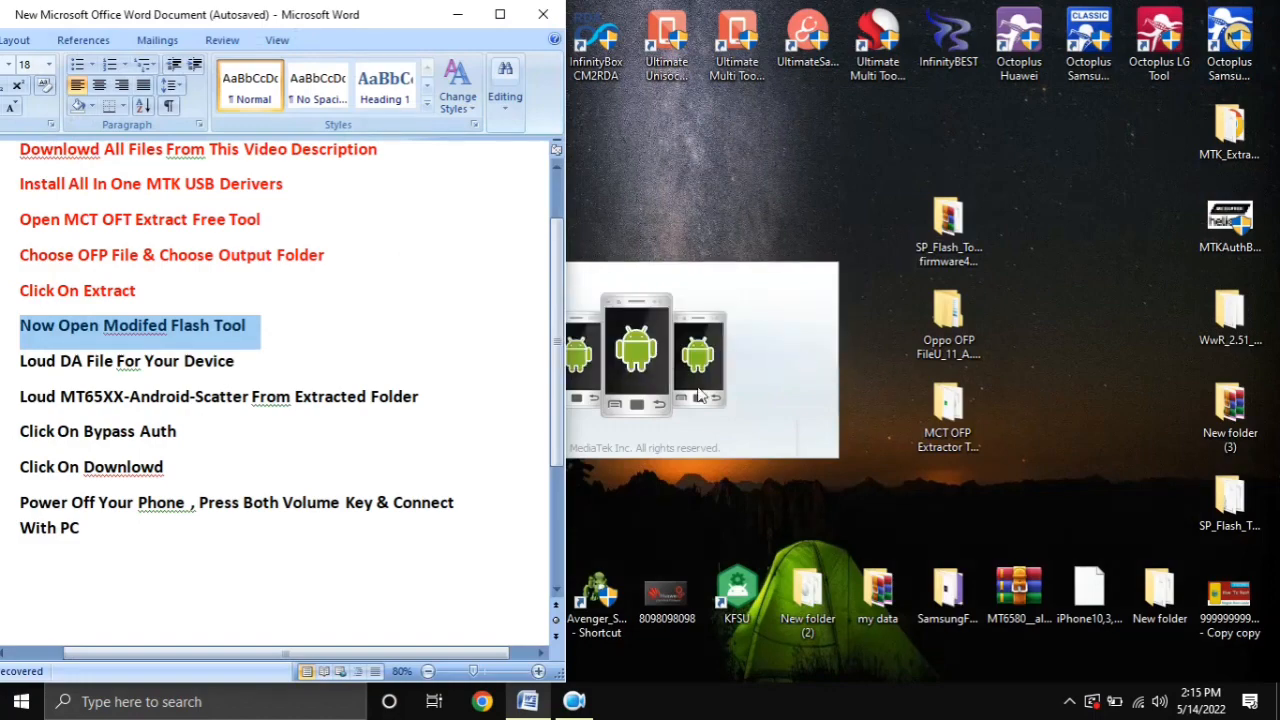
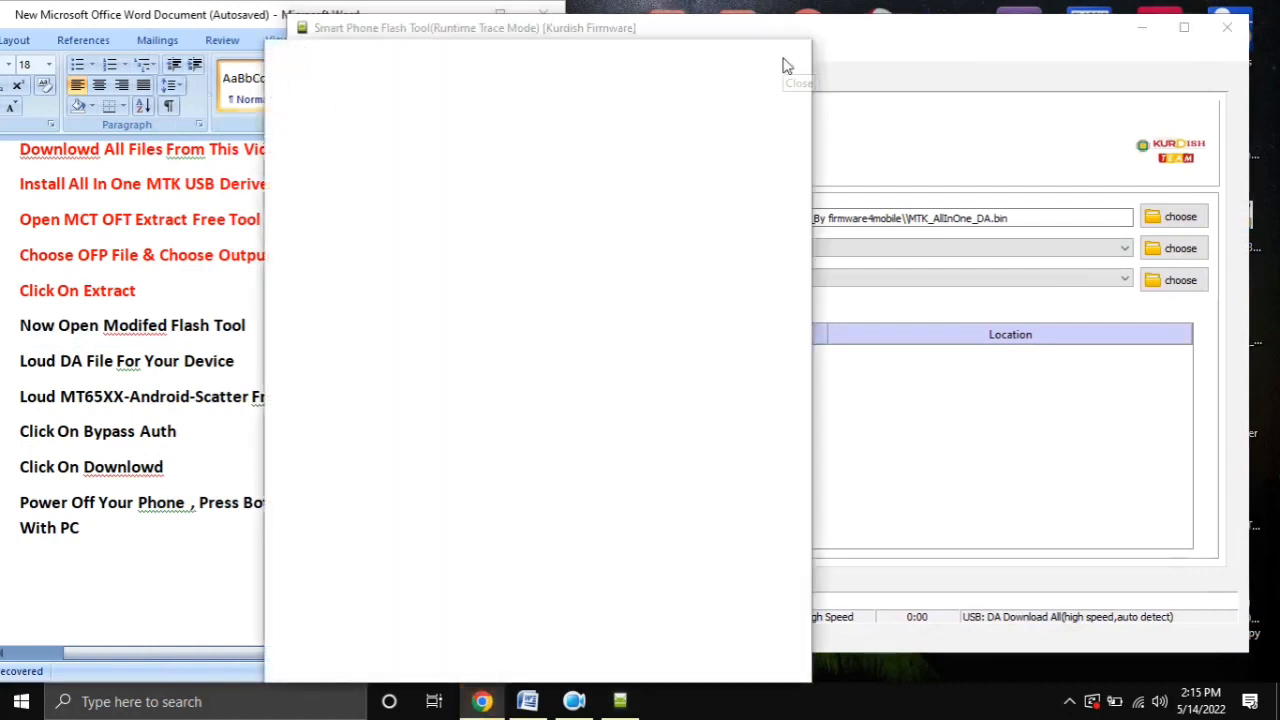
pyautogui.click(794, 58)
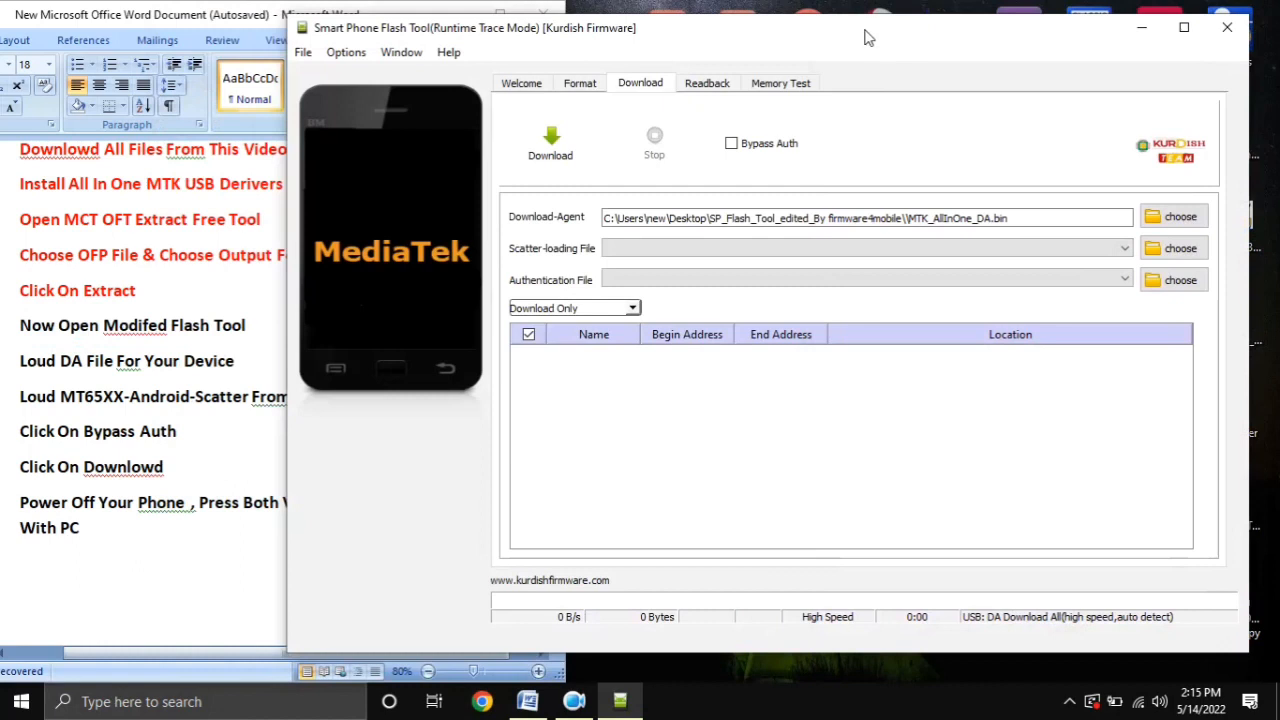
# Step: Reduce the "Now Open Modifed Flash Tool" line in the Word checklist to font size 12
pyautogui.click(14, 333)
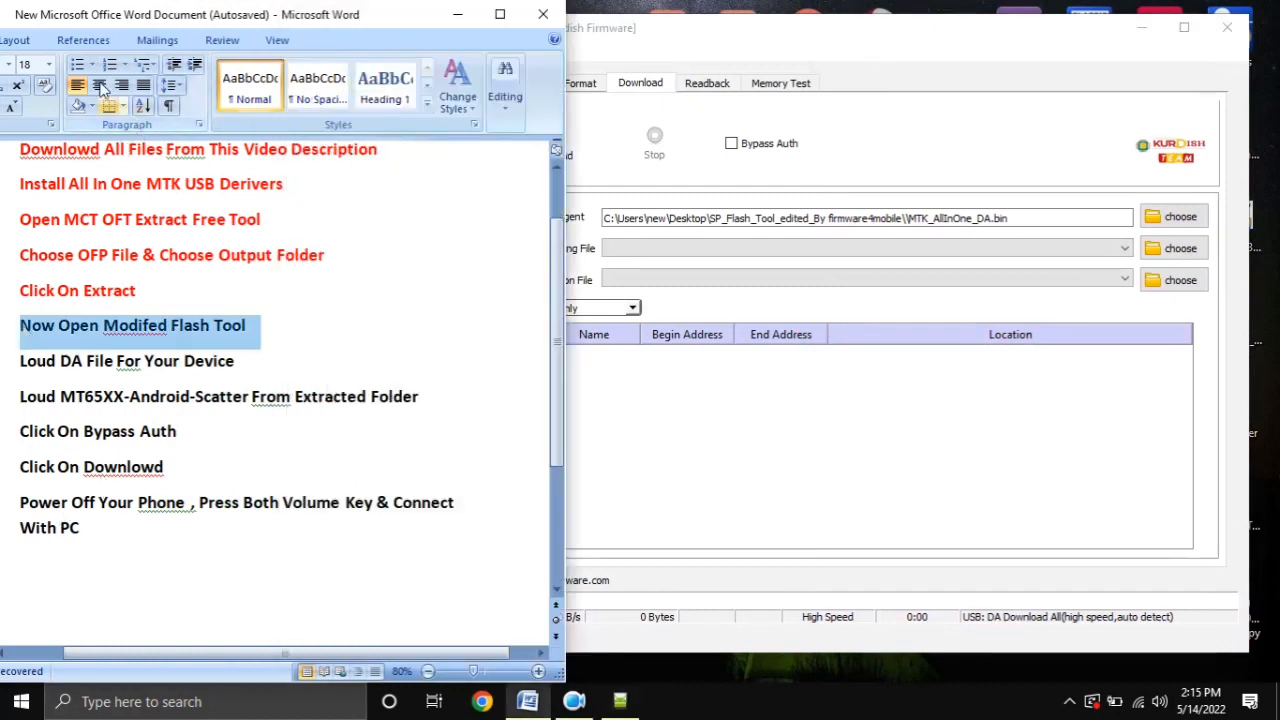
pyautogui.moveTo(70, 18)
pyautogui.mouseDown()
pyautogui.moveTo(106, 18)
pyautogui.moveTo(66, 24)
pyautogui.moveTo(80, 24)
pyautogui.mouseUp()
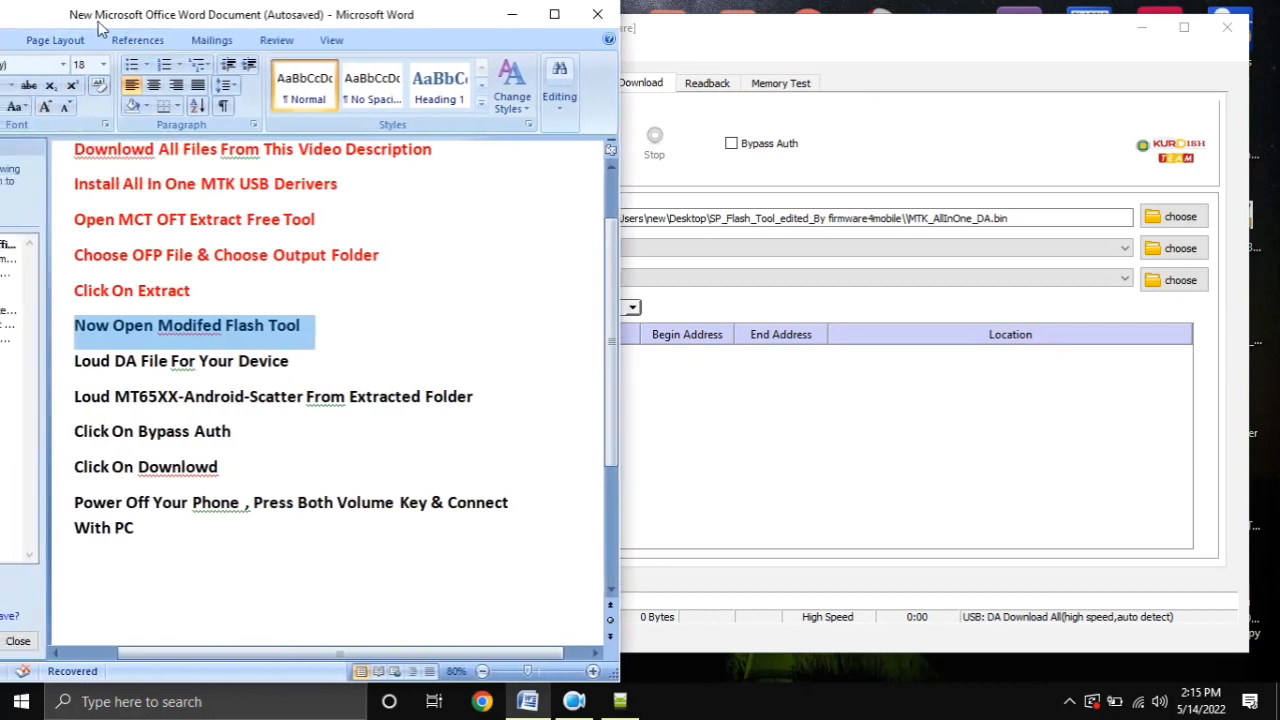
pyautogui.click(66, 107)
pyautogui.click(66, 107)
pyautogui.click(66, 107)
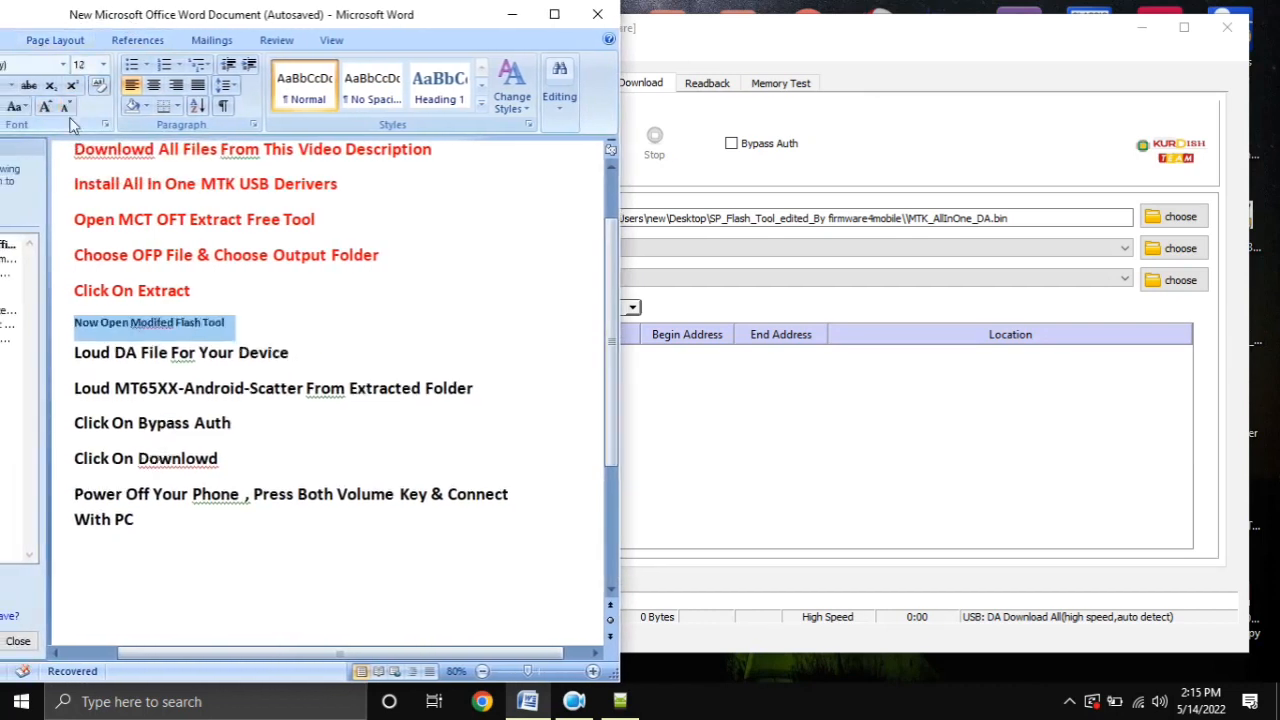
pyautogui.click(697, 58)
# Step: Following the checklist's DA file line, load MTK_AllInOne_DA as the flash tool's download agent
pyautogui.click(58, 372)
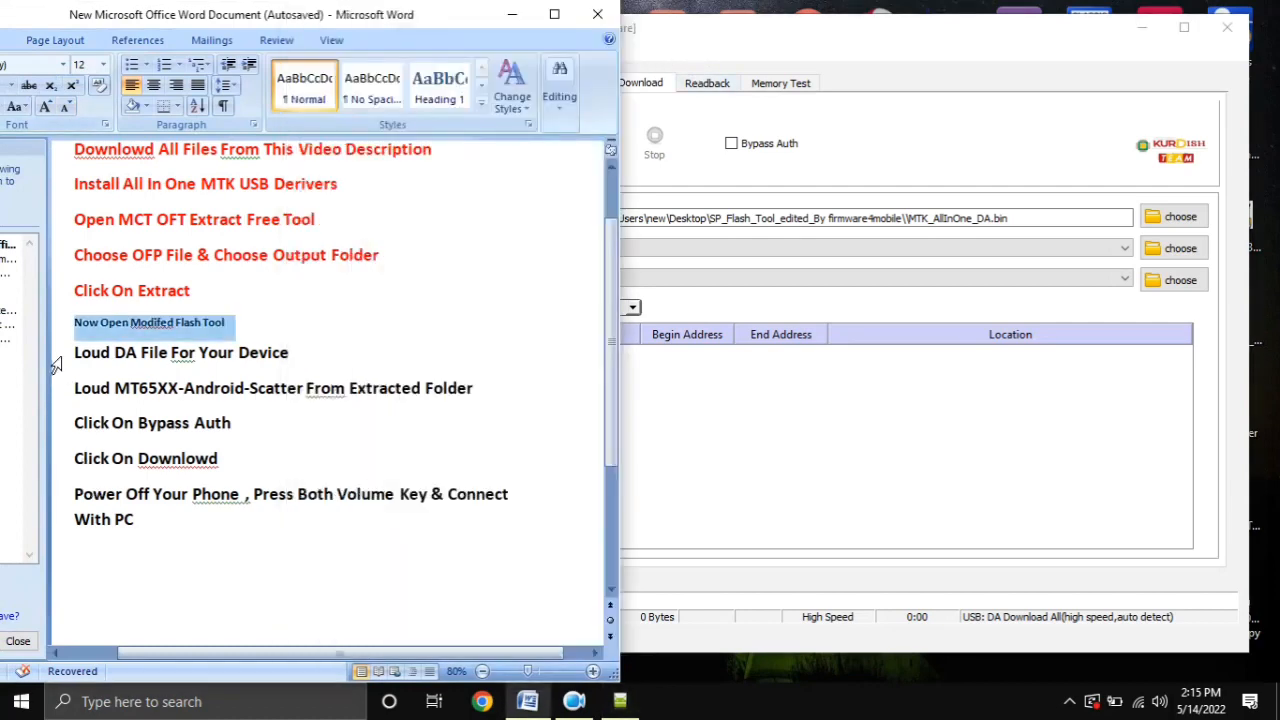
pyautogui.click(70, 368)
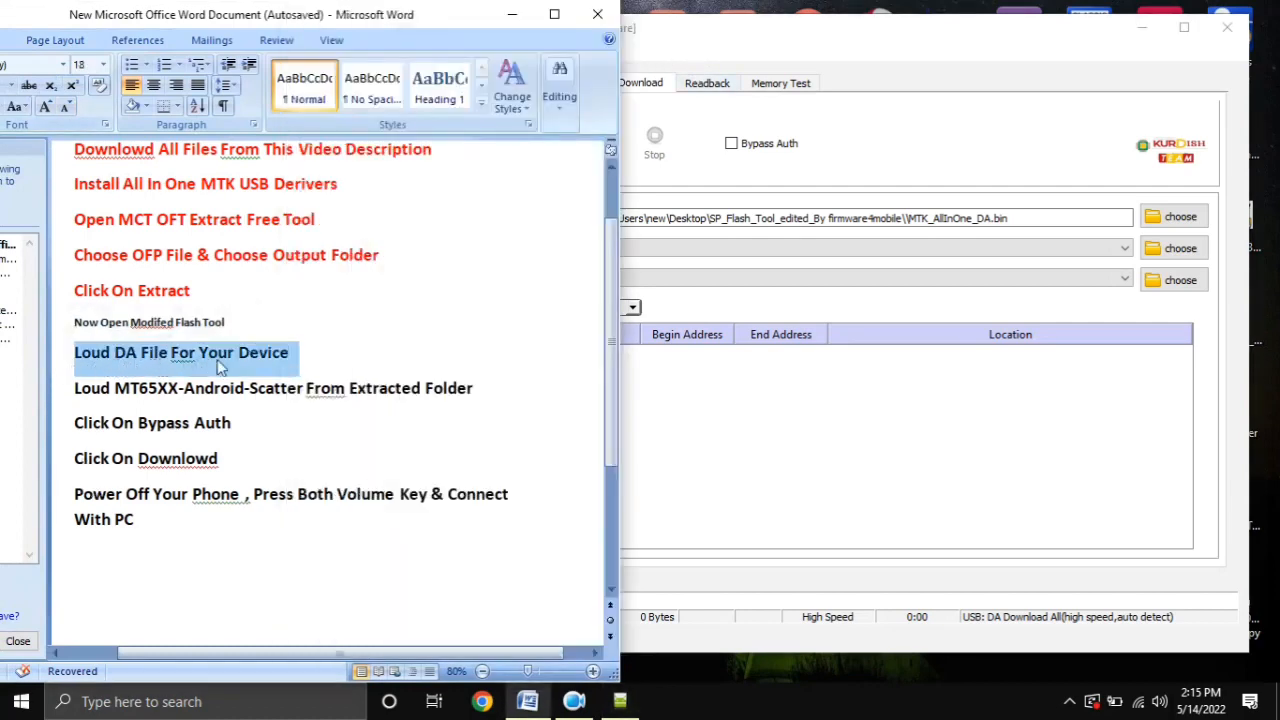
pyautogui.click(1076, 121)
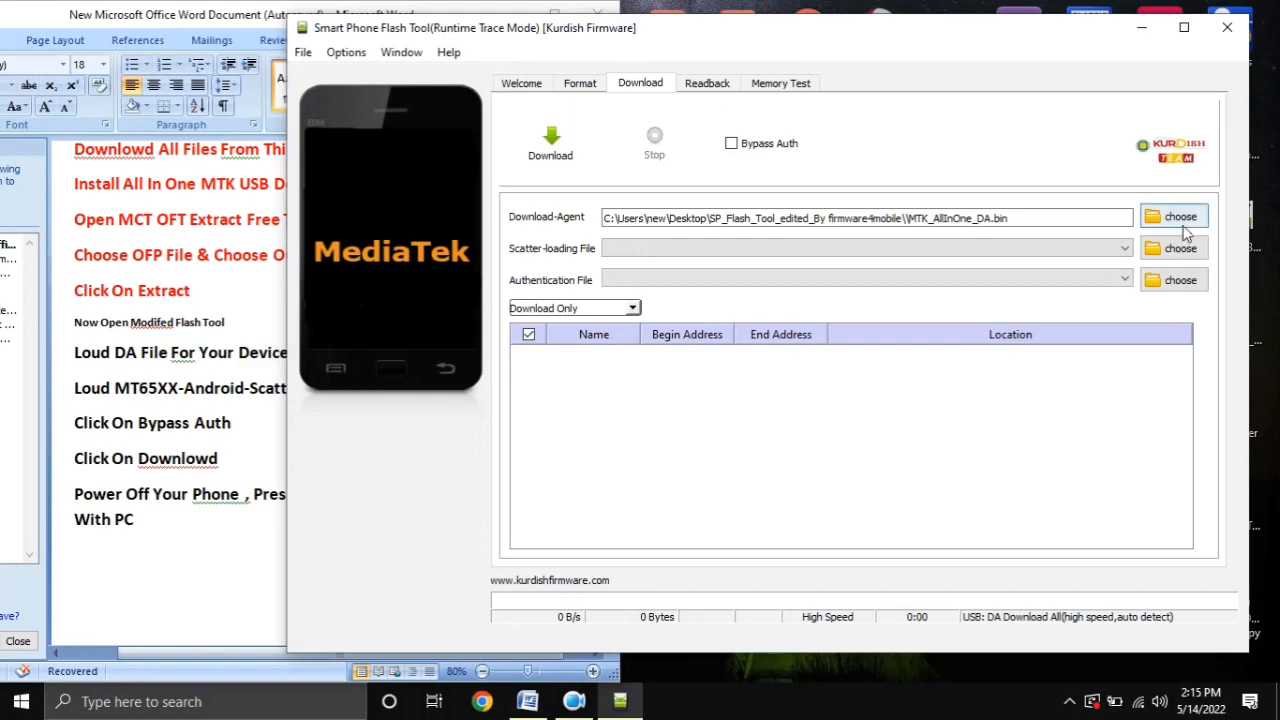
pyautogui.click(1180, 218)
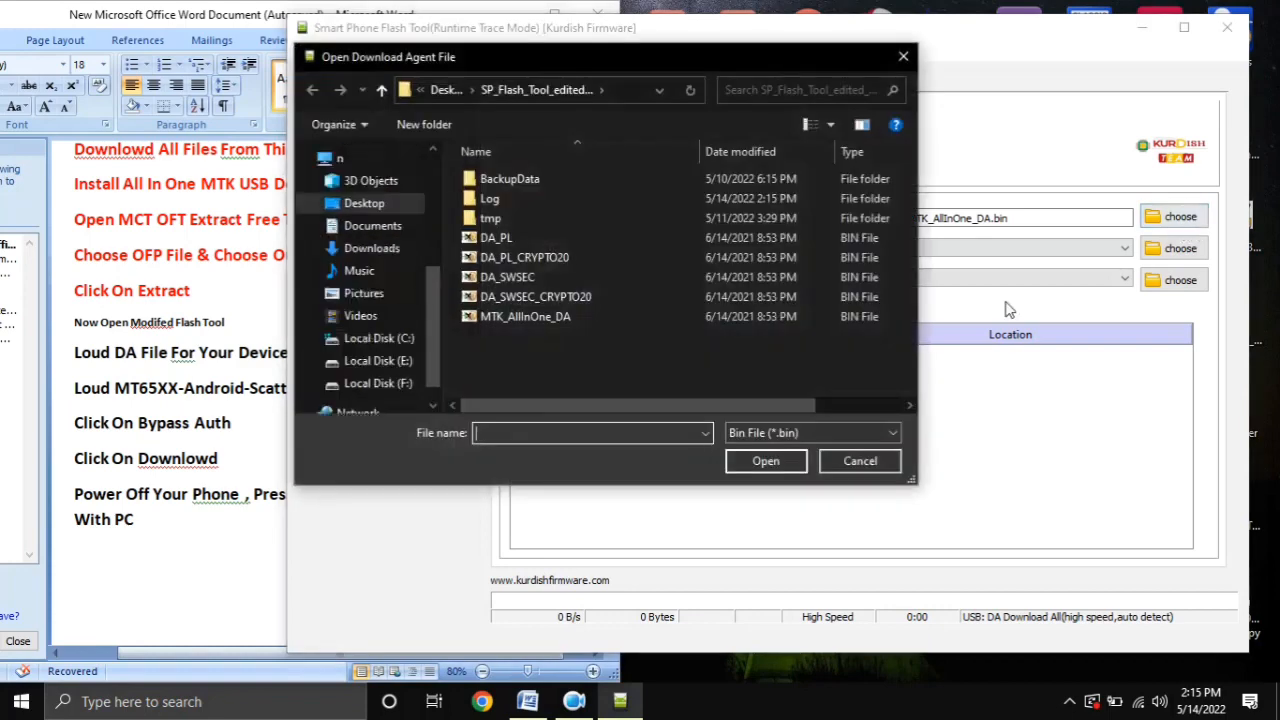
pyautogui.click(507, 320)
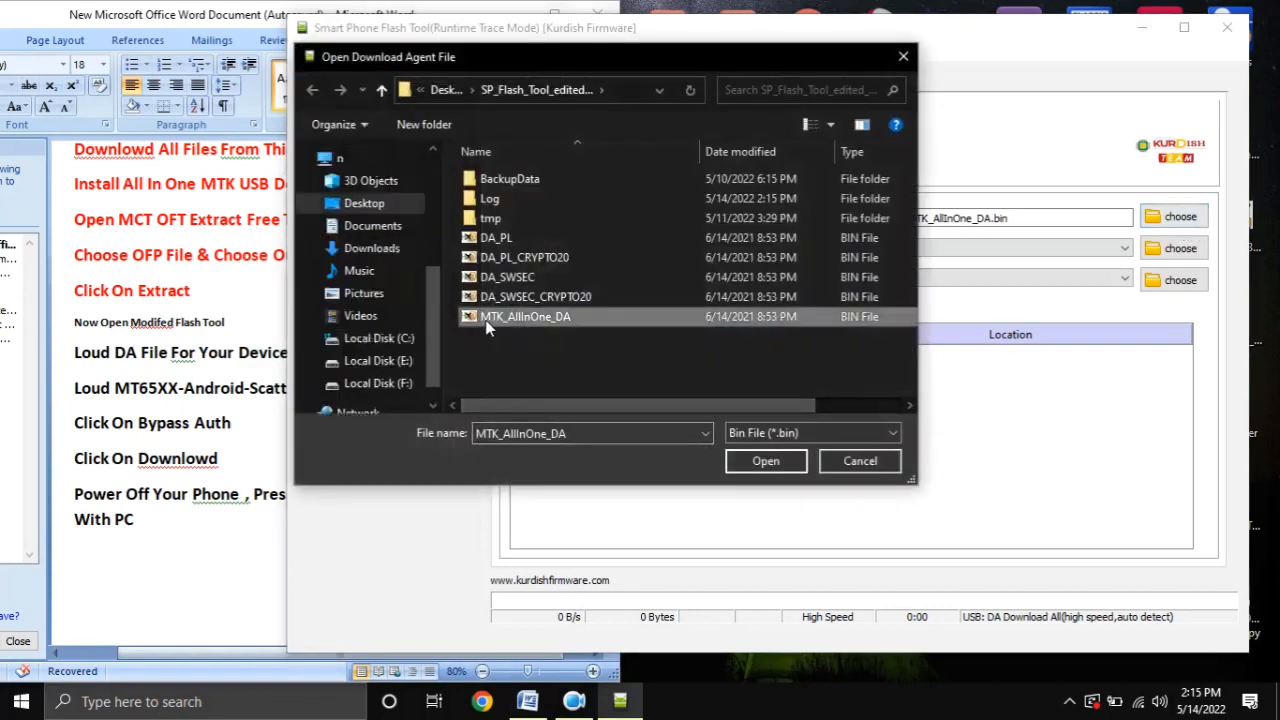
pyautogui.doubleClick(560, 321)
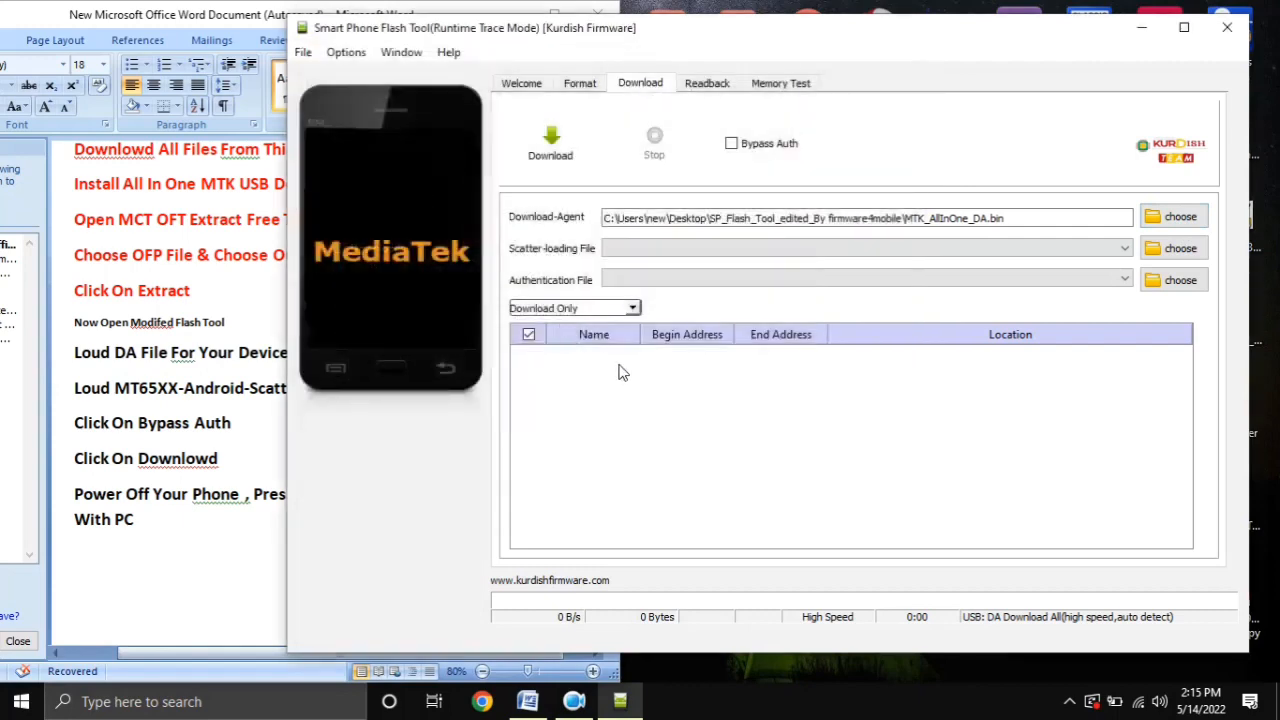
# Step: Colour the "Loud MT65XX-Android-Scatter From Extracted Folder" line in the Word checklist red
pyautogui.click(73, 393)
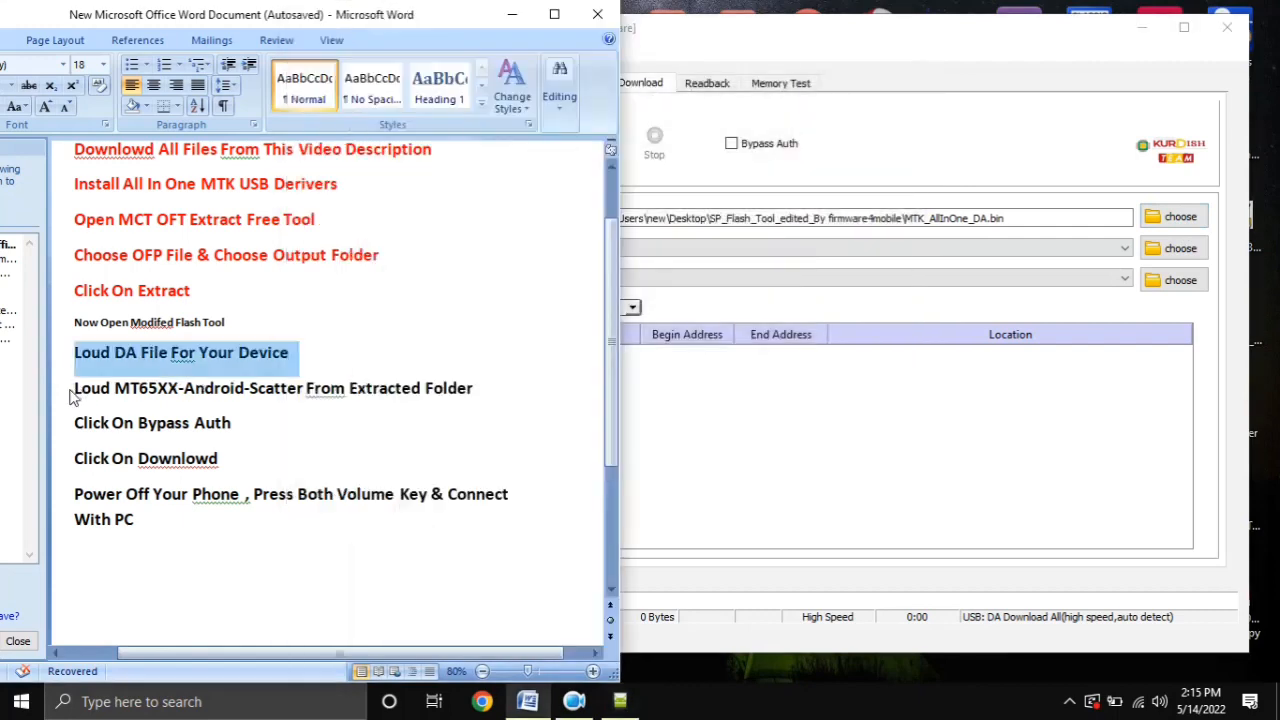
pyautogui.tripleClick(76, 395)
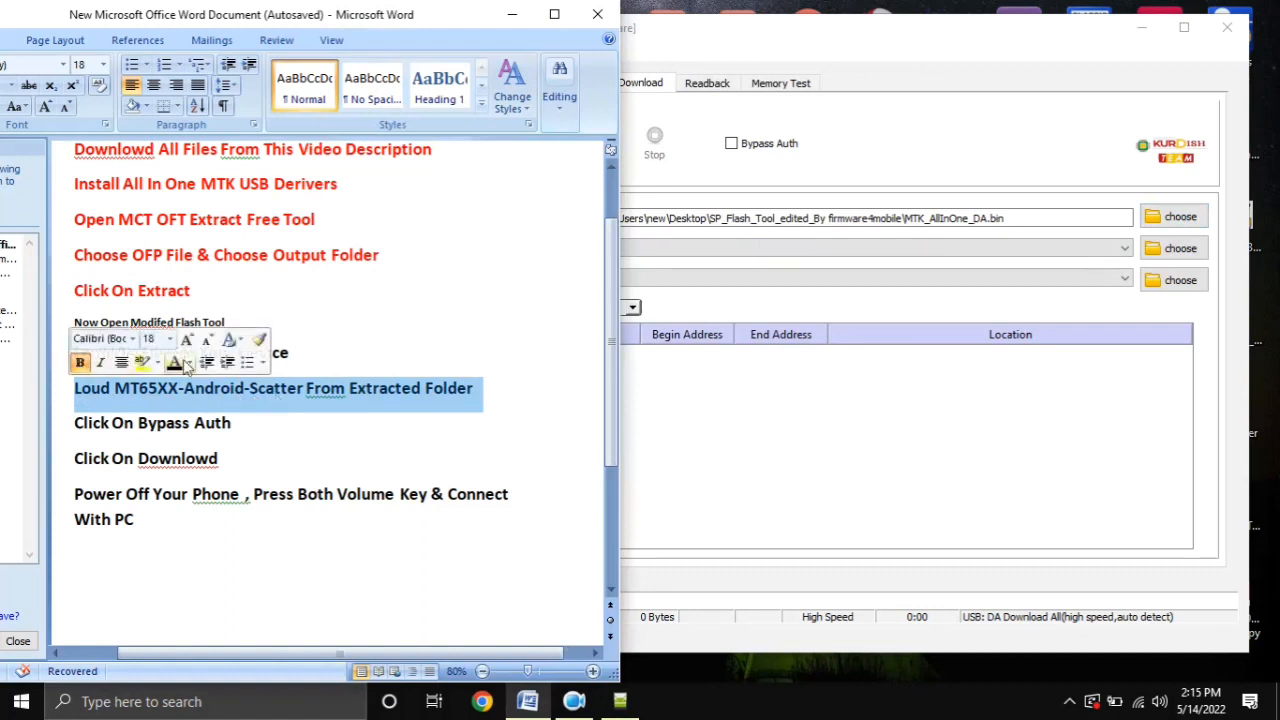
pyautogui.click(185, 366)
pyautogui.click(192, 523)
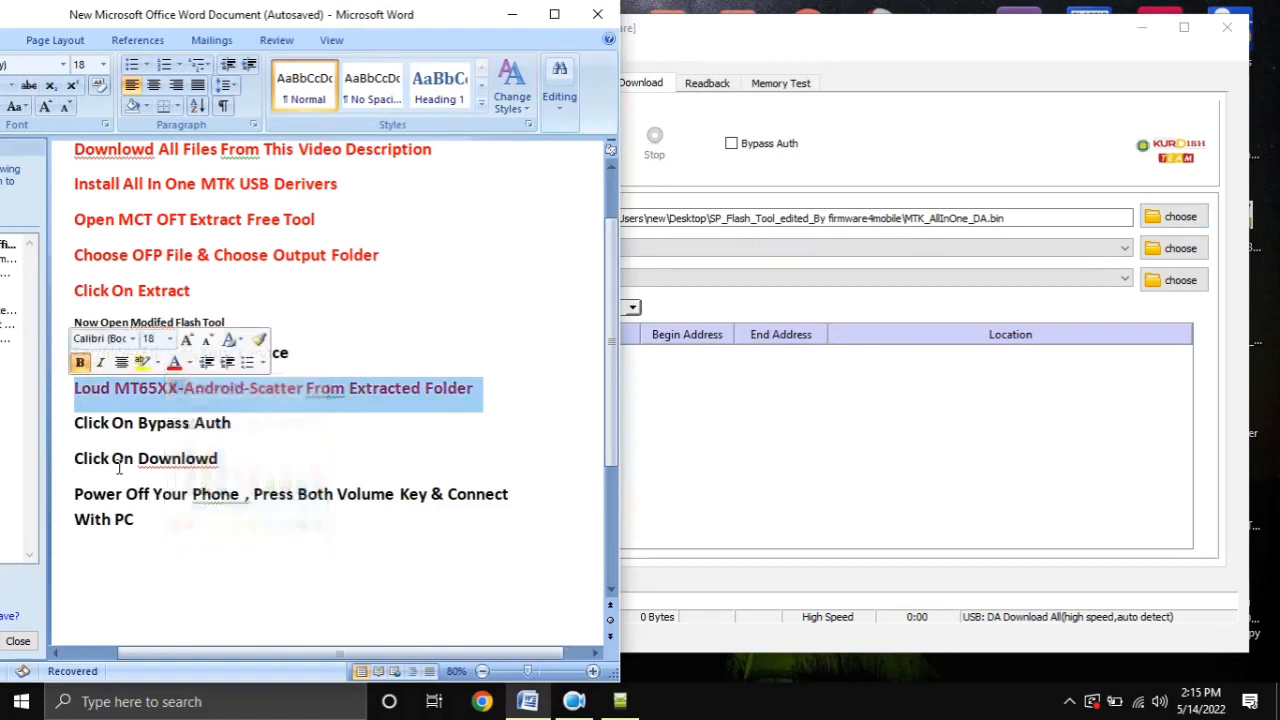
pyautogui.click(70, 393)
pyautogui.moveTo(70, 393); pyautogui.dragTo(459, 399)
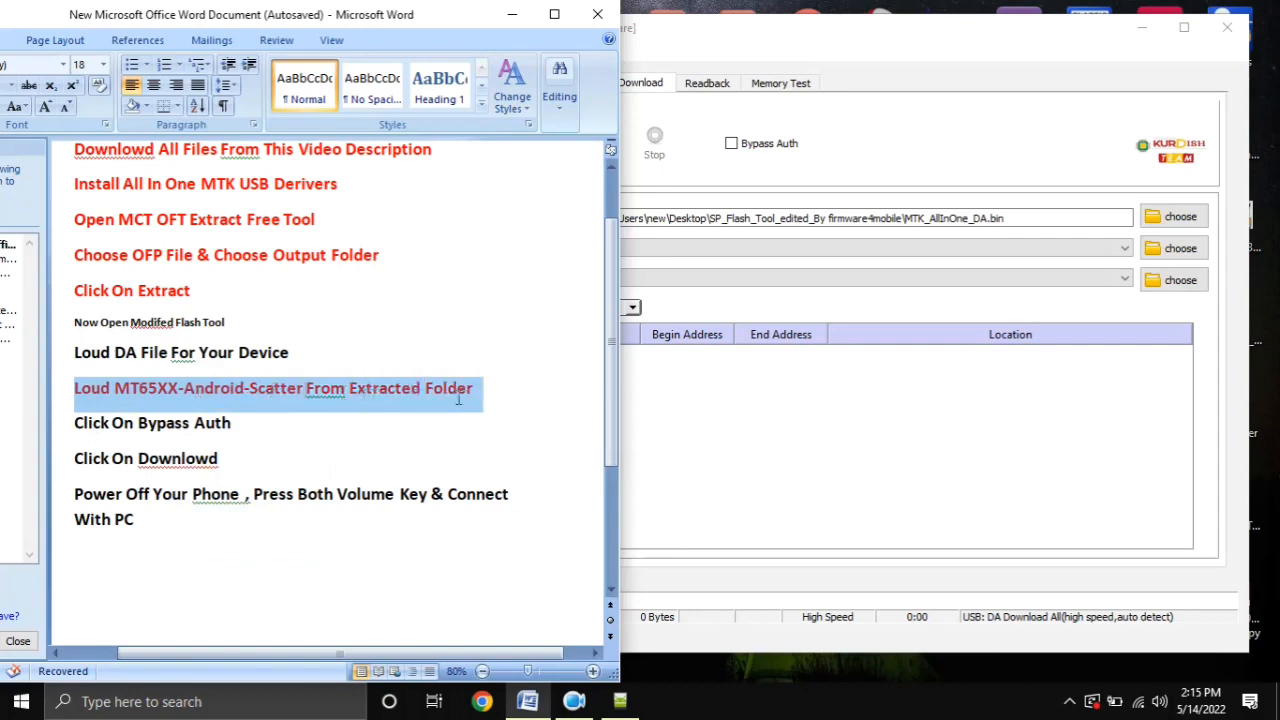
pyautogui.click(520, 390)
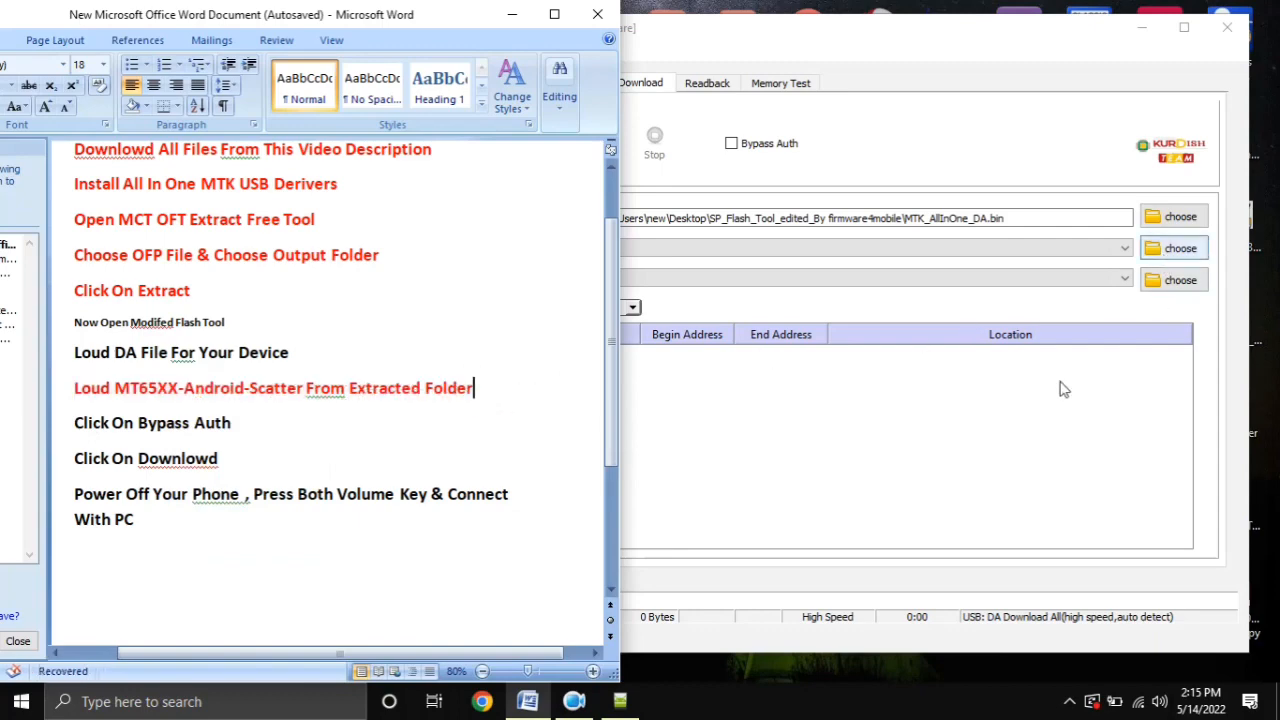
# Step: Load MT6765_Android_scatter from the Extract Rom folder inside the desktop's Oppo OFP folder as the flash tool's scatter-loading file
pyautogui.click(1167, 280)
pyautogui.click(1174, 248)
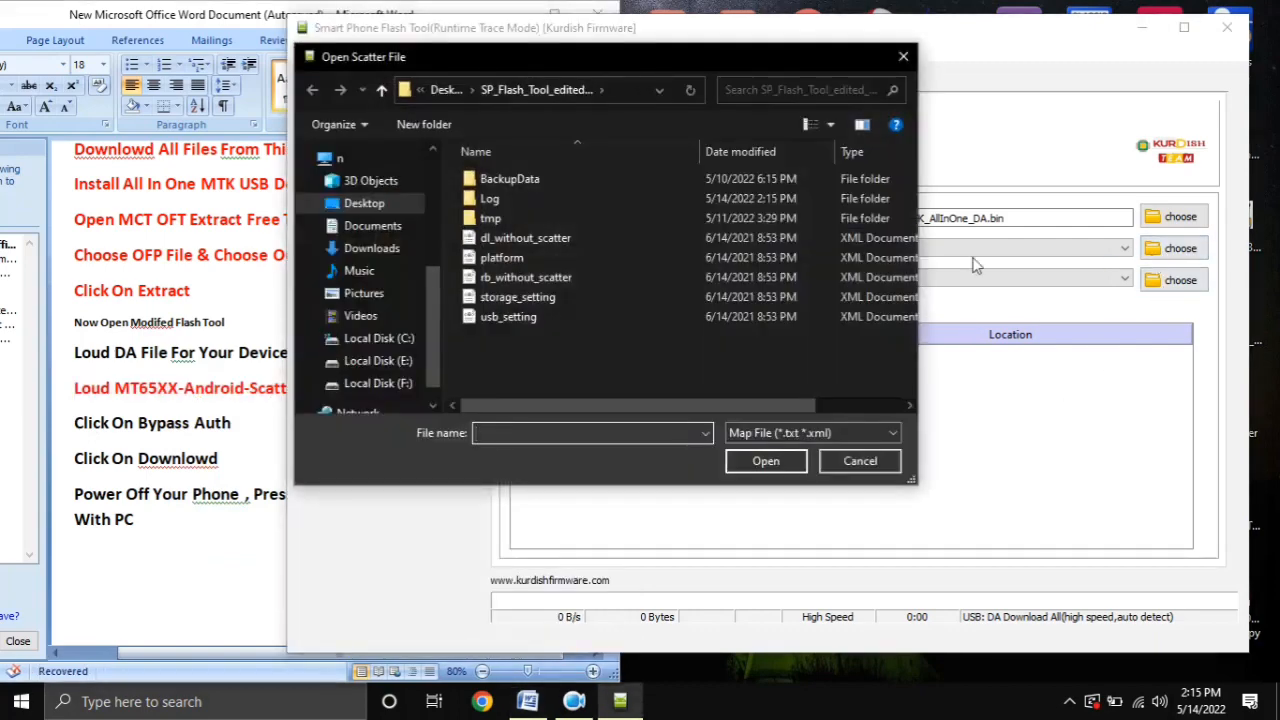
pyautogui.click(366, 210)
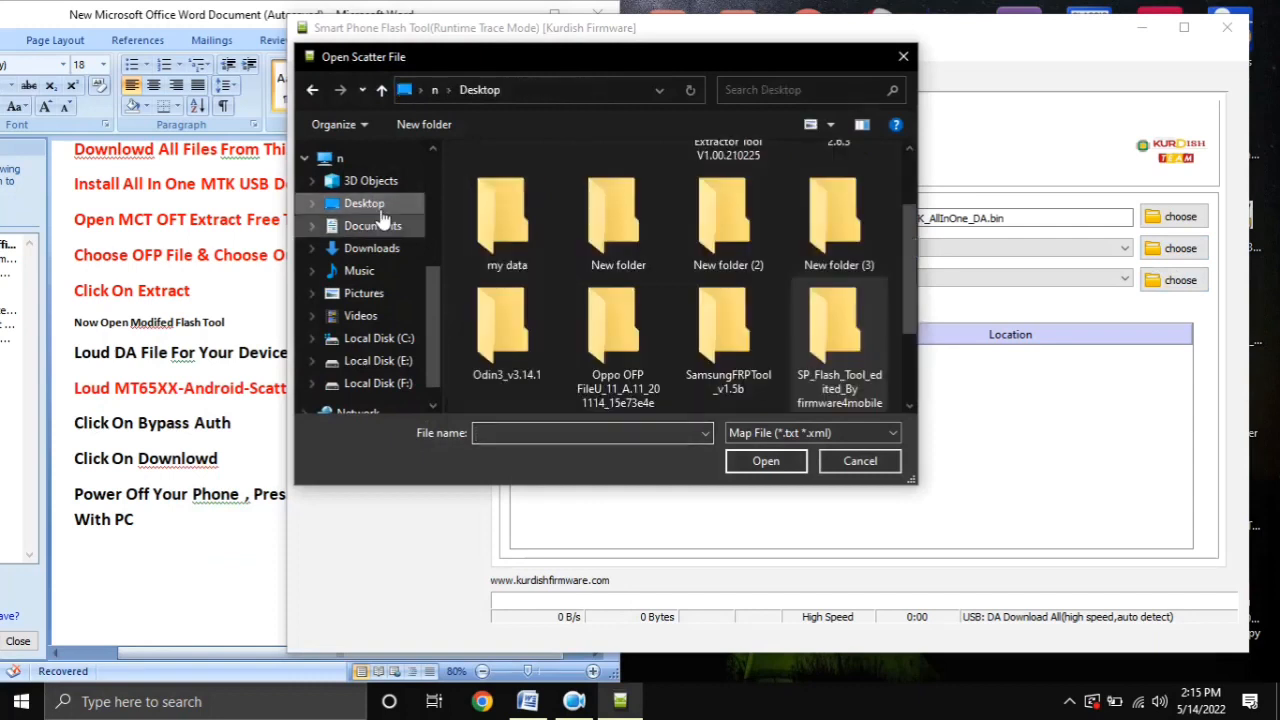
pyautogui.moveTo(903, 231); pyautogui.dragTo(904, 265)
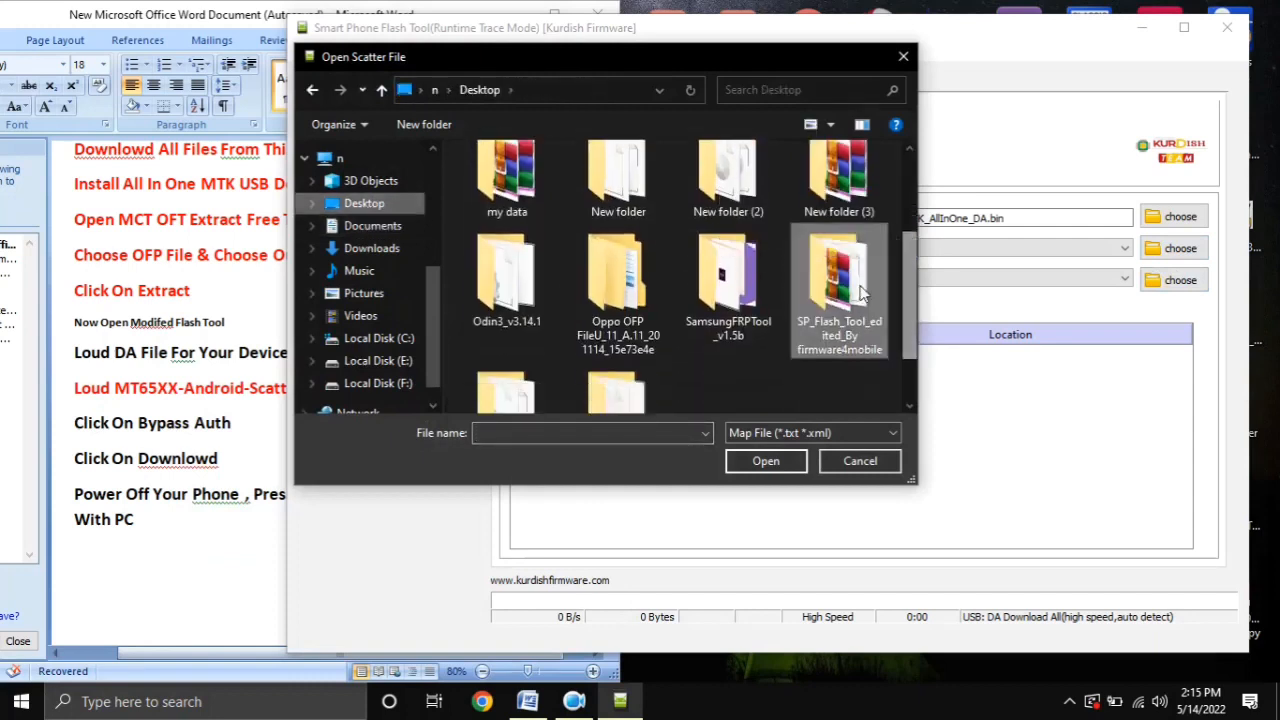
pyautogui.doubleClick(625, 318)
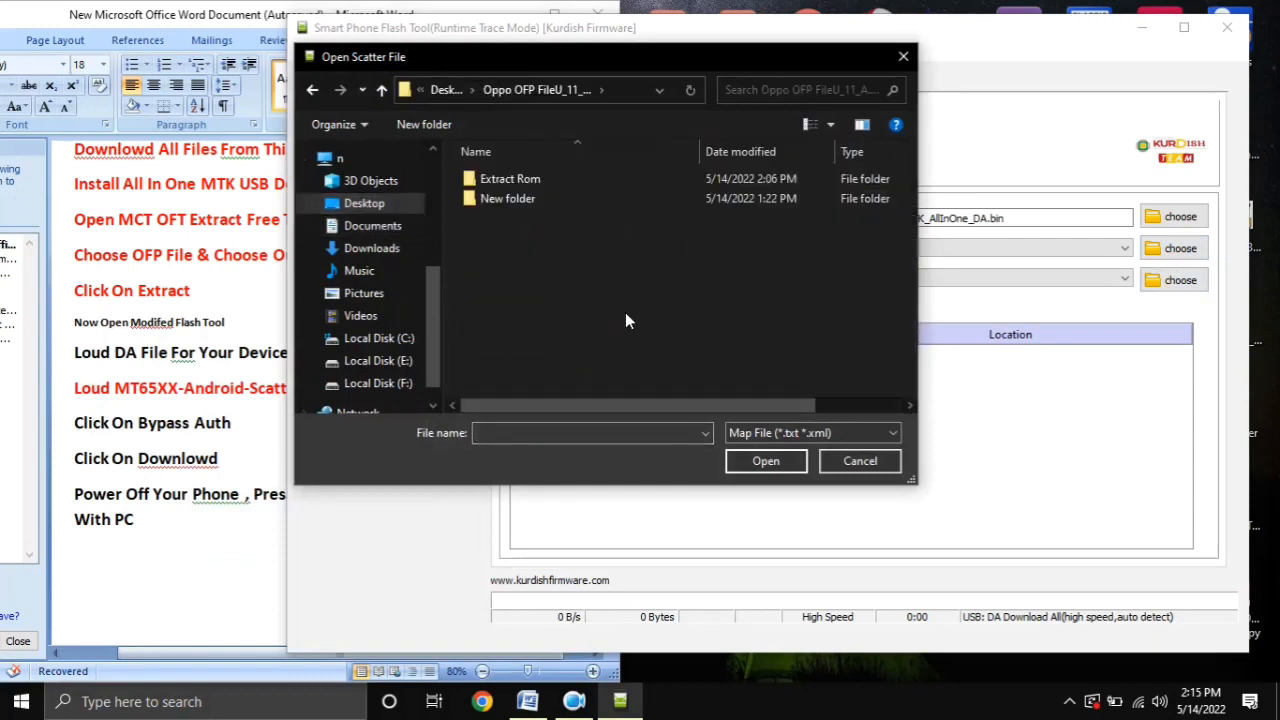
pyautogui.rightClick(518, 243)
pyautogui.moveTo(700, 261)
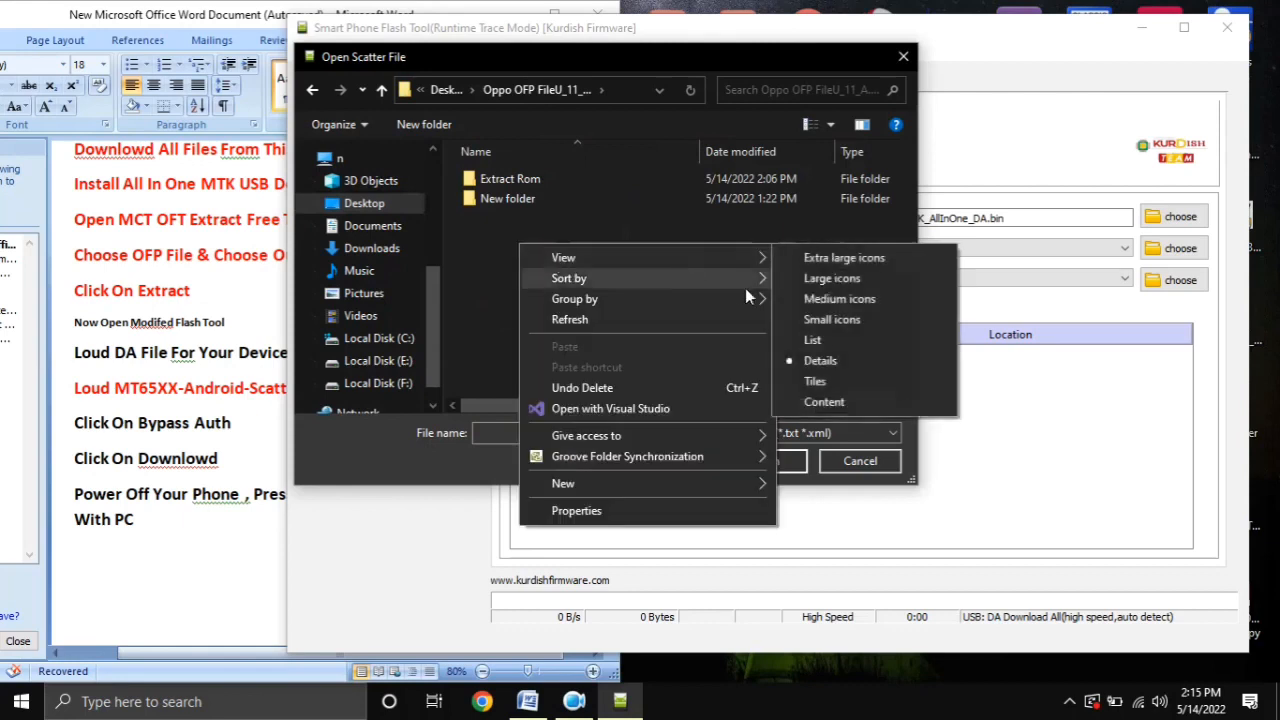
pyautogui.click(809, 277)
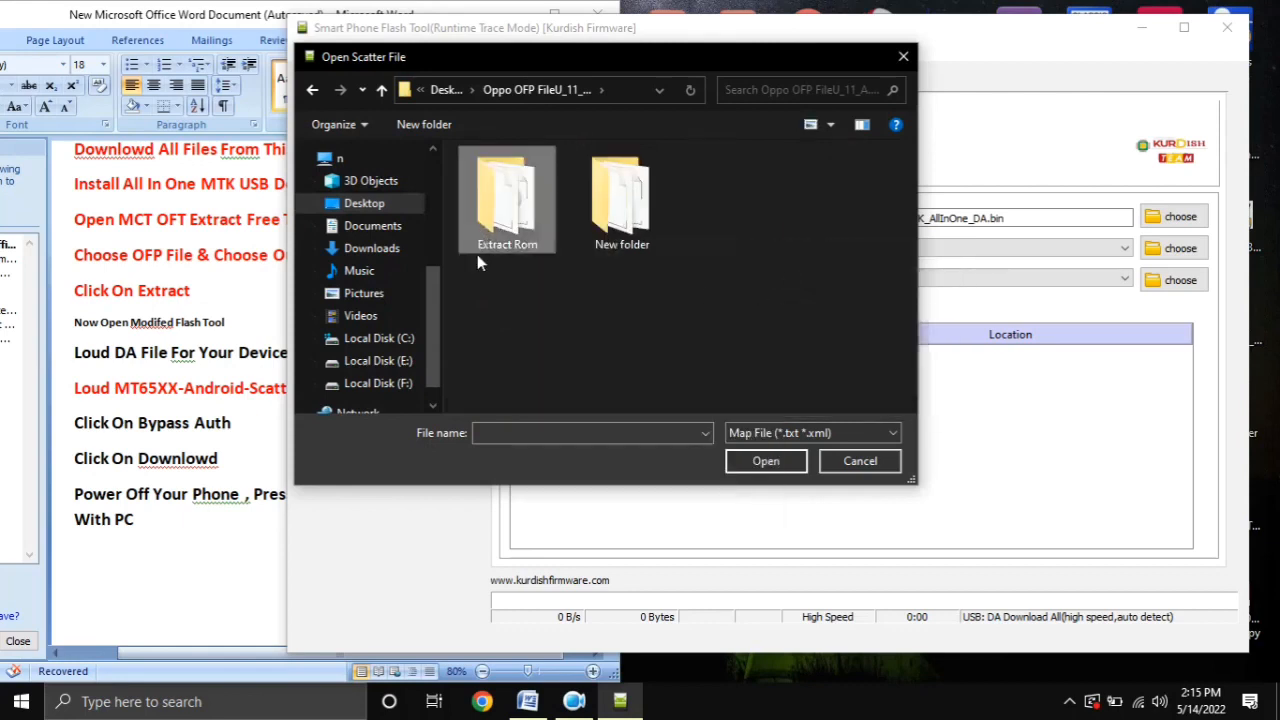
pyautogui.doubleClick(503, 212)
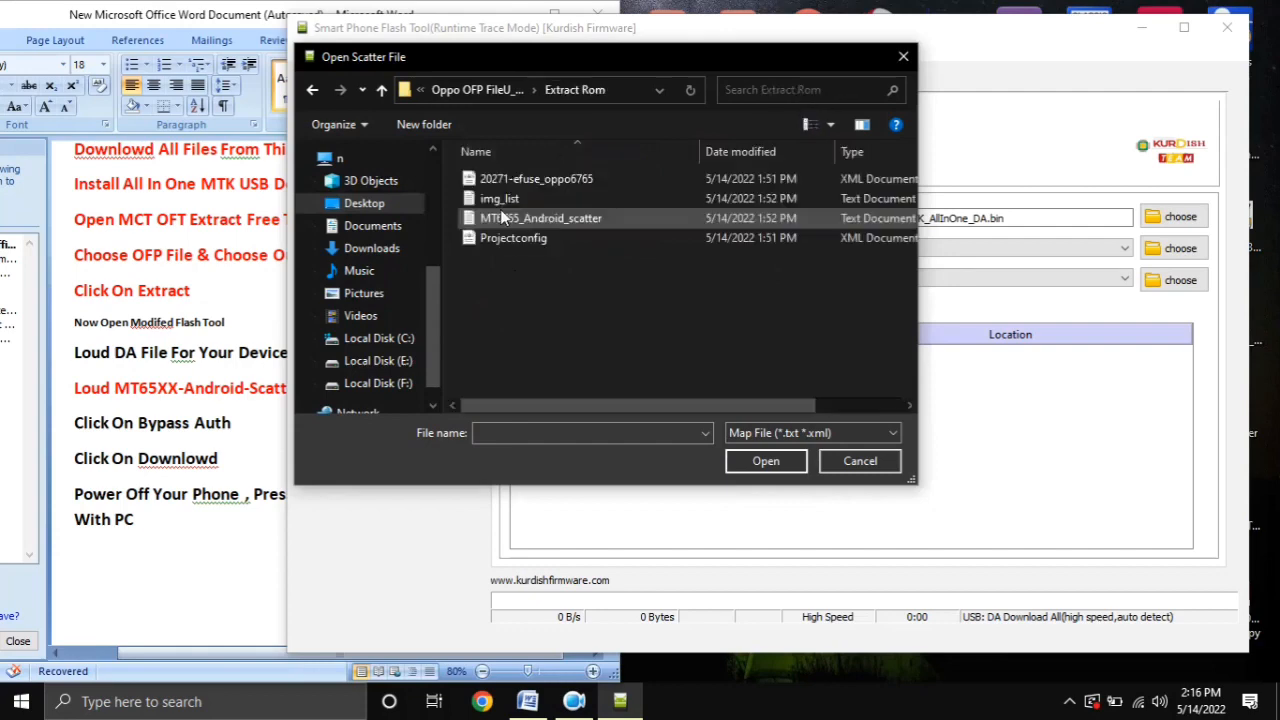
pyautogui.click(561, 226)
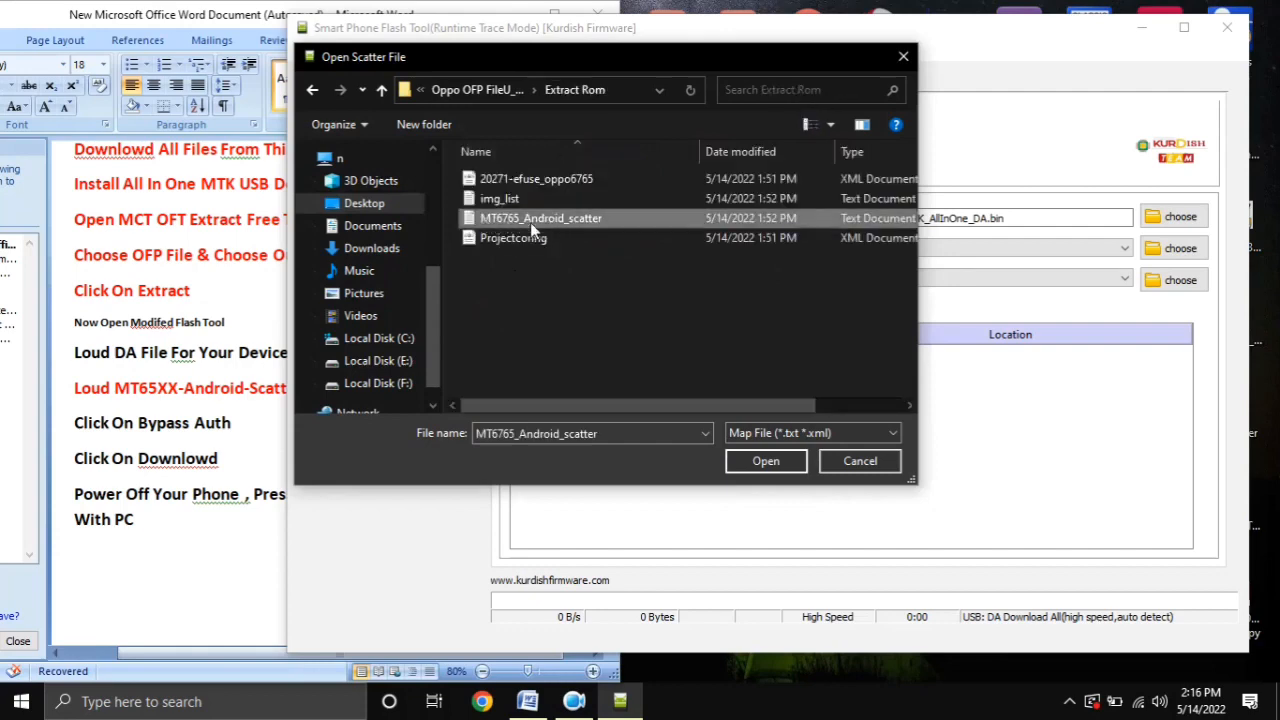
pyautogui.doubleClick(523, 222)
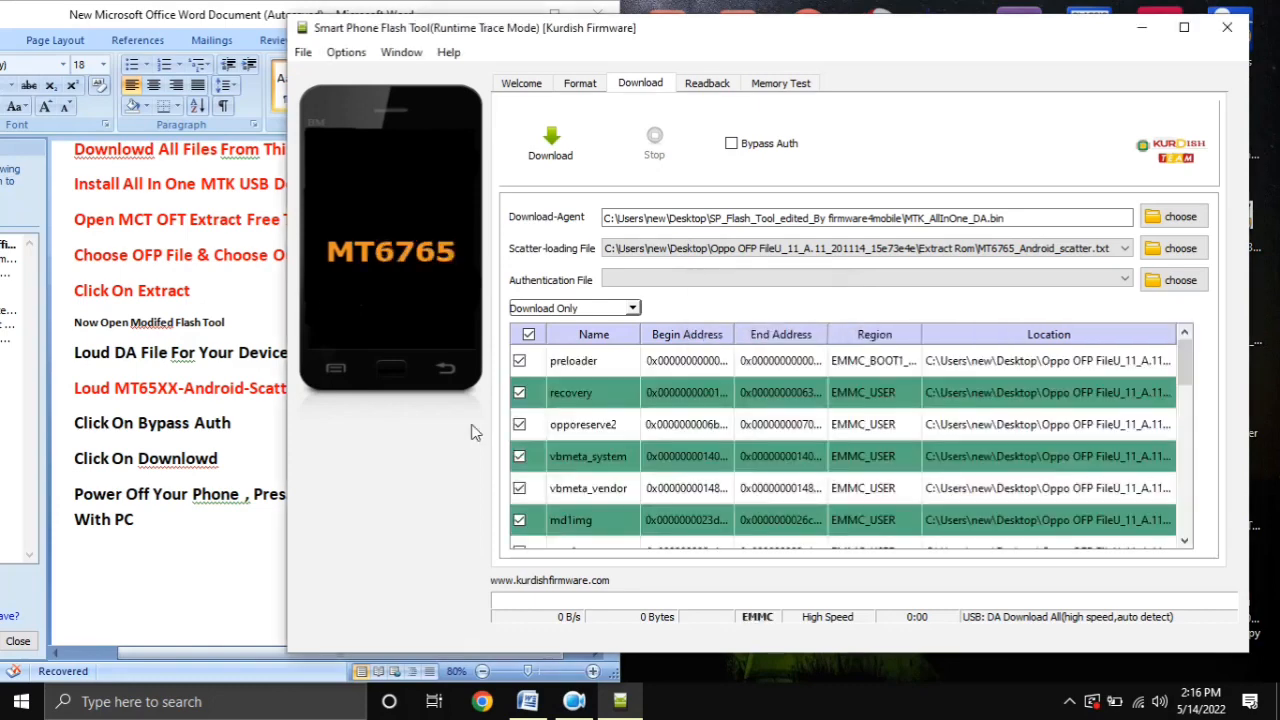
# Step: Look through the loaded partition list and set the flash tool's download mode to Firmware Upgrade
pyautogui.scroll(-10, 630, 445)
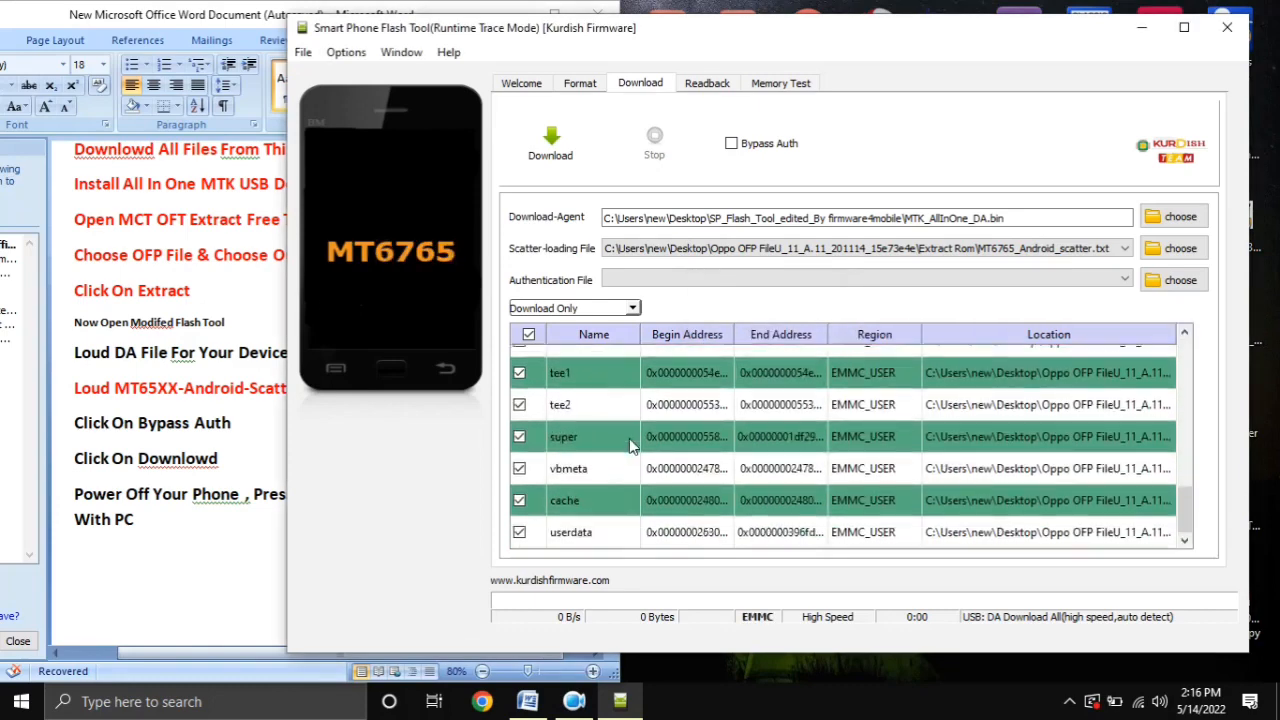
pyautogui.scroll(10, 630, 445)
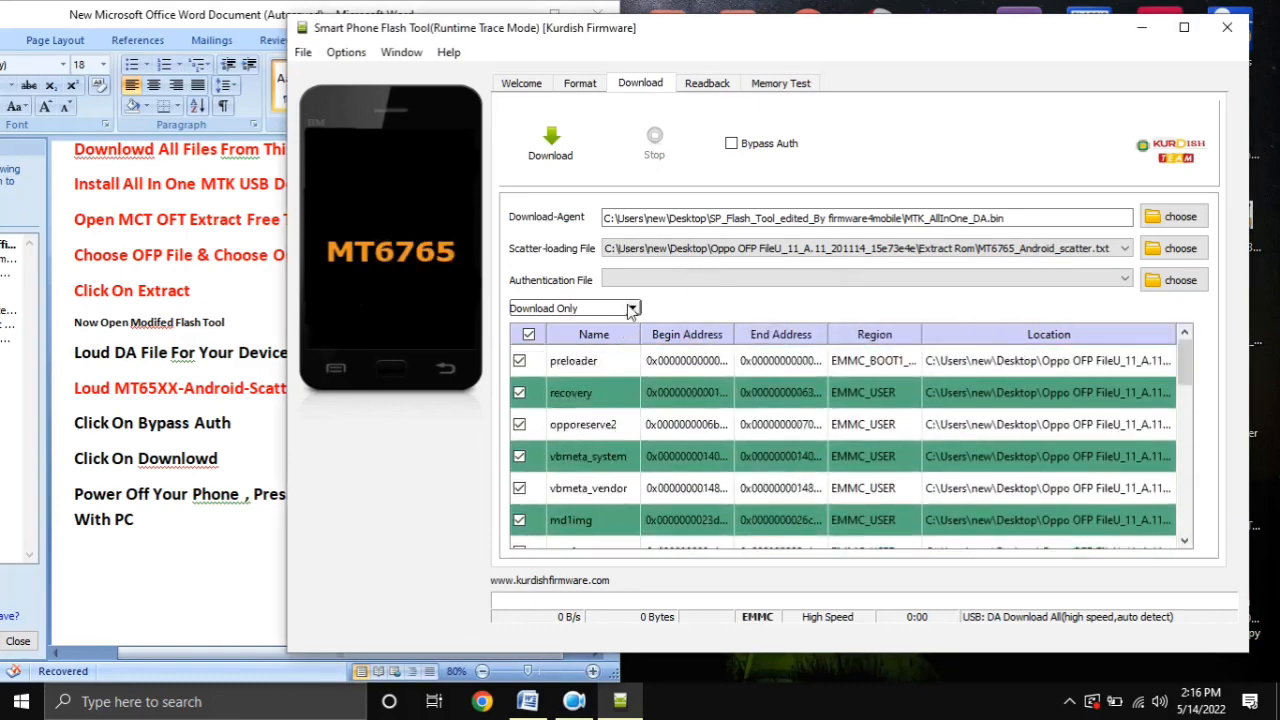
pyautogui.click(632, 308)
pyautogui.click(614, 335)
# Step: Following the Word checklist's "Click On Bypass Auth" line, enable Bypass Auth in the flash tool
pyautogui.click(158, 556)
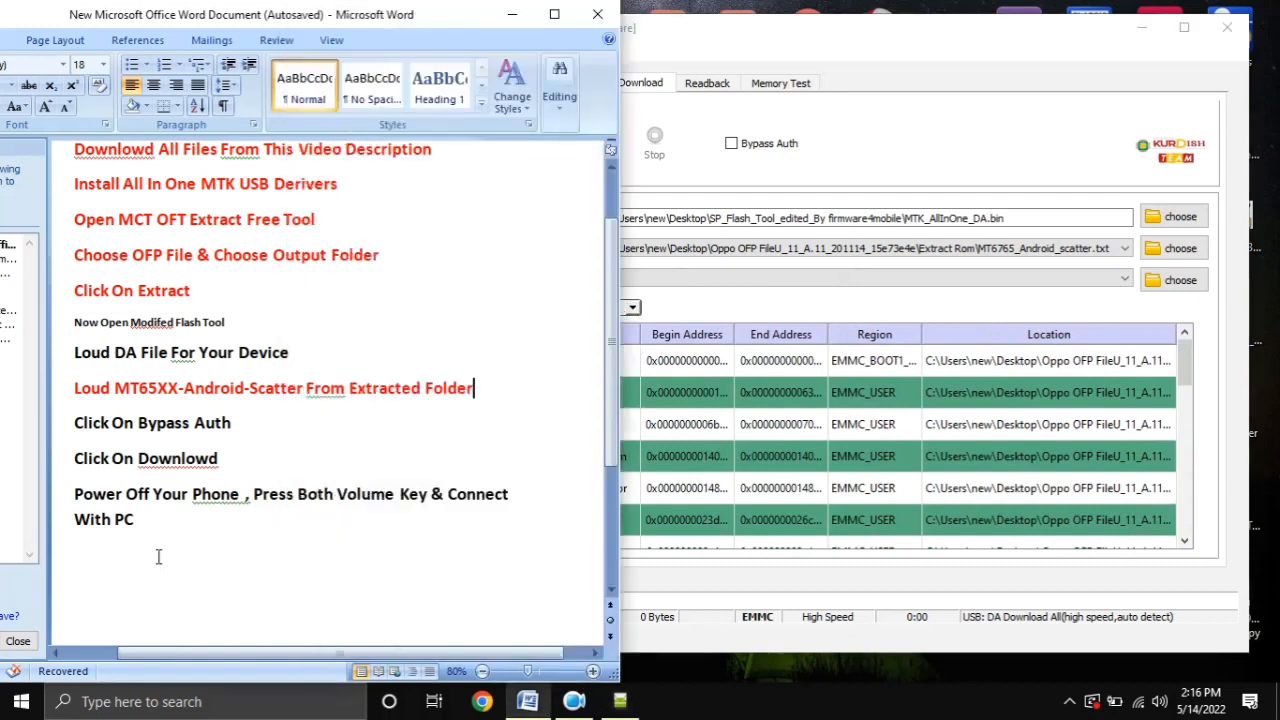
pyautogui.click(55, 430)
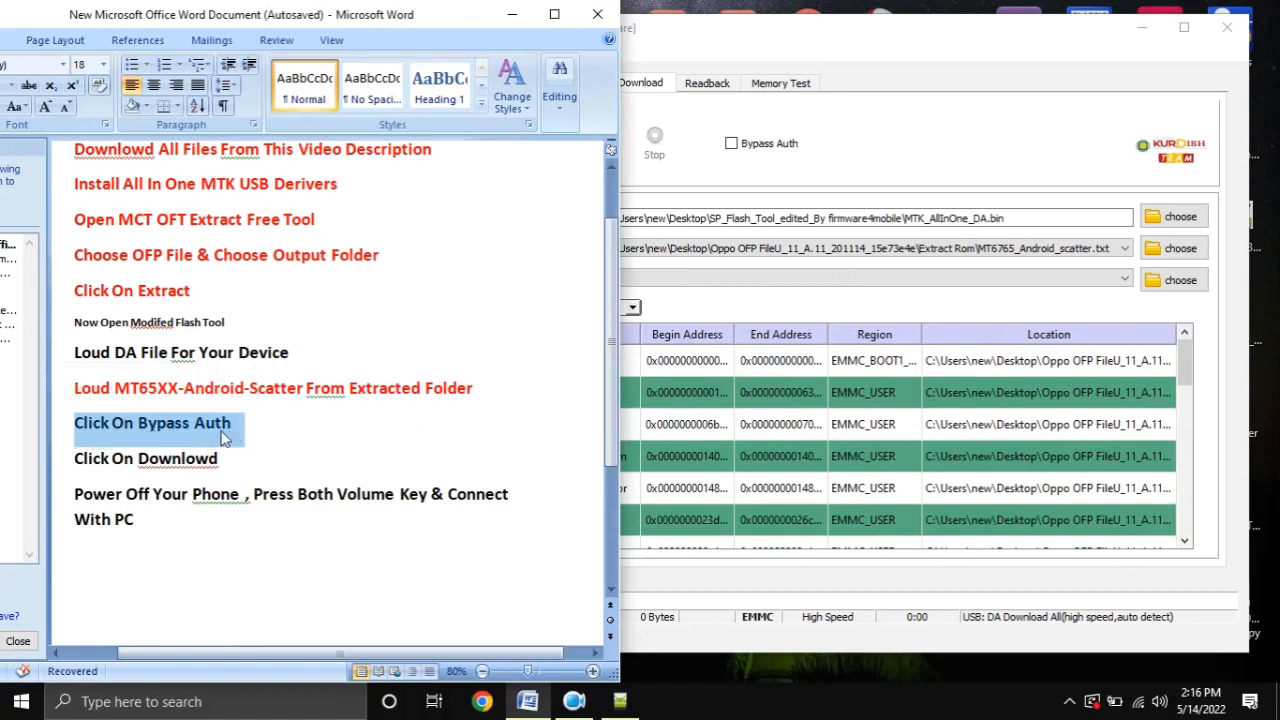
pyautogui.click(789, 185)
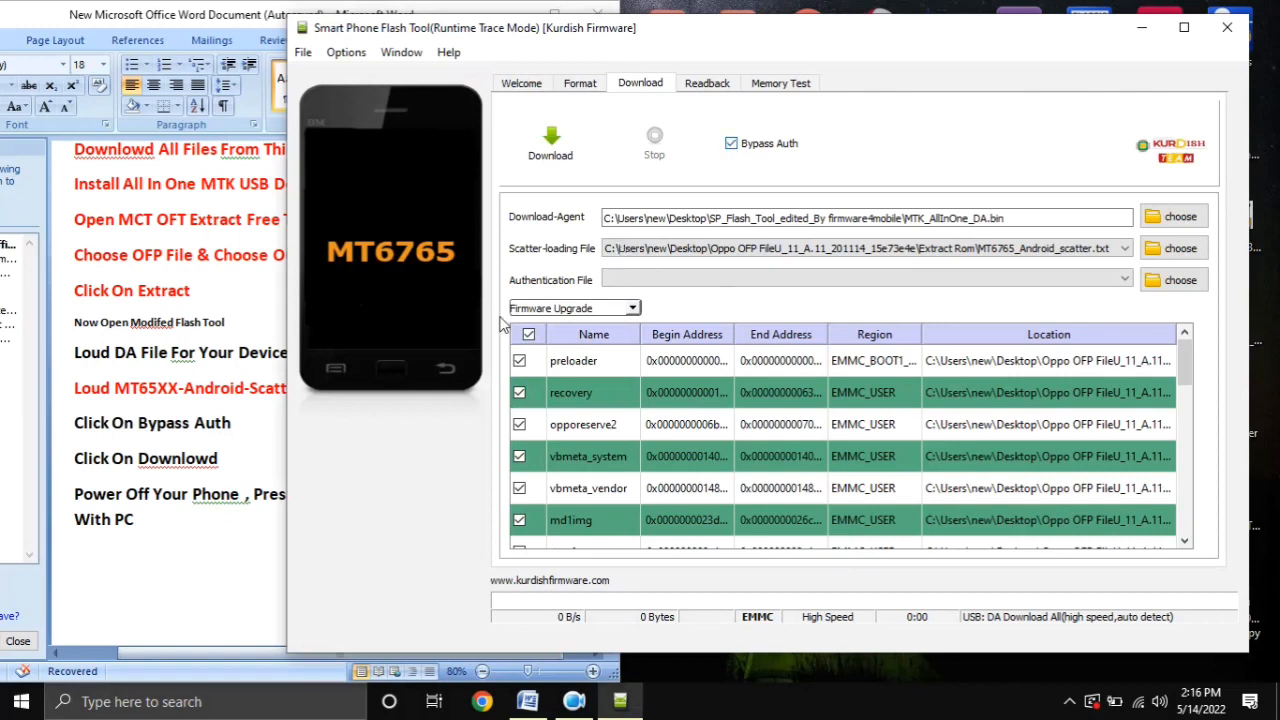
# Step: Highlight the Word checklist's "Click On Downlowd" line and its last line about powering off and connecting the phone, checking them against the flash tool
pyautogui.click(134, 562)
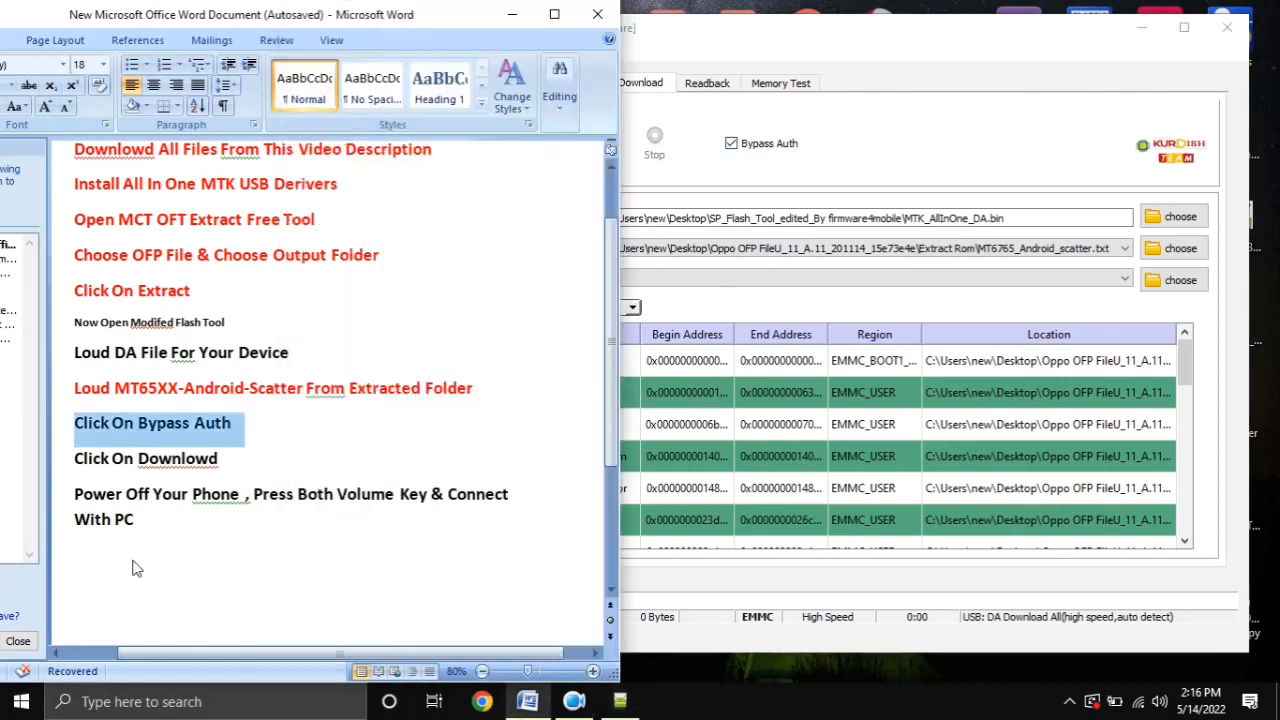
pyautogui.click(57, 466)
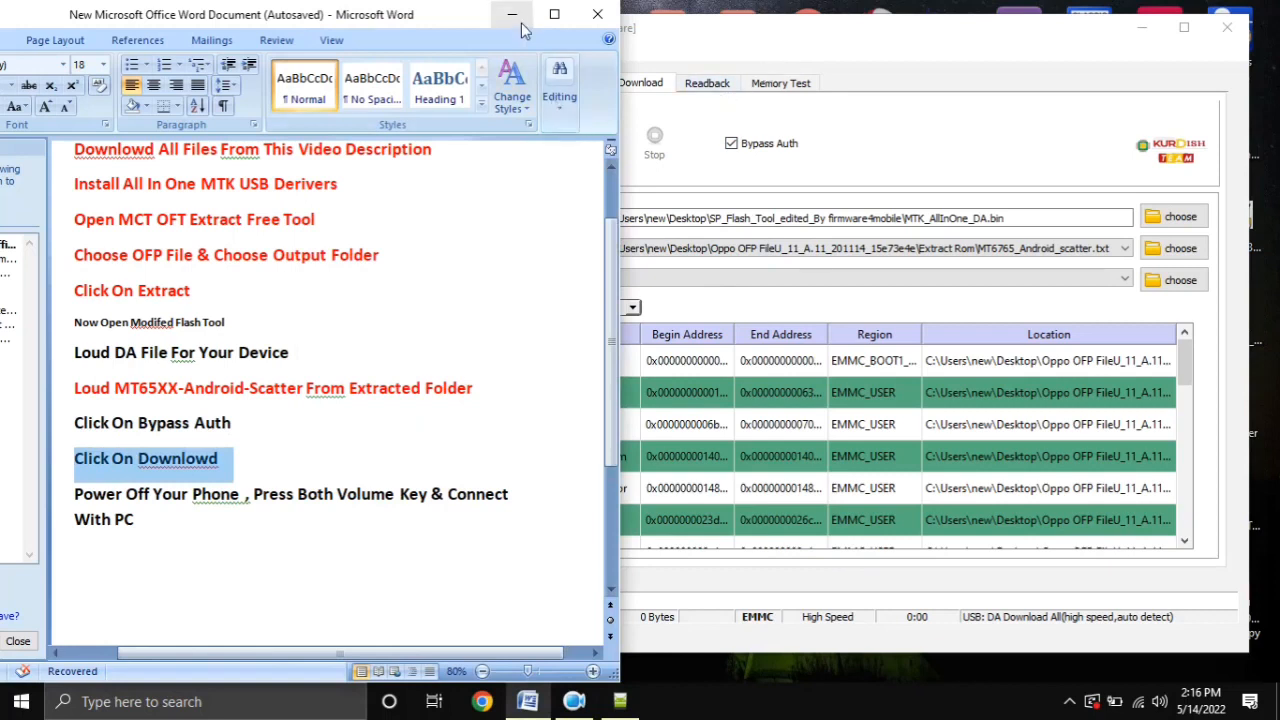
pyautogui.moveTo(424, 32); pyautogui.dragTo(403, 32)
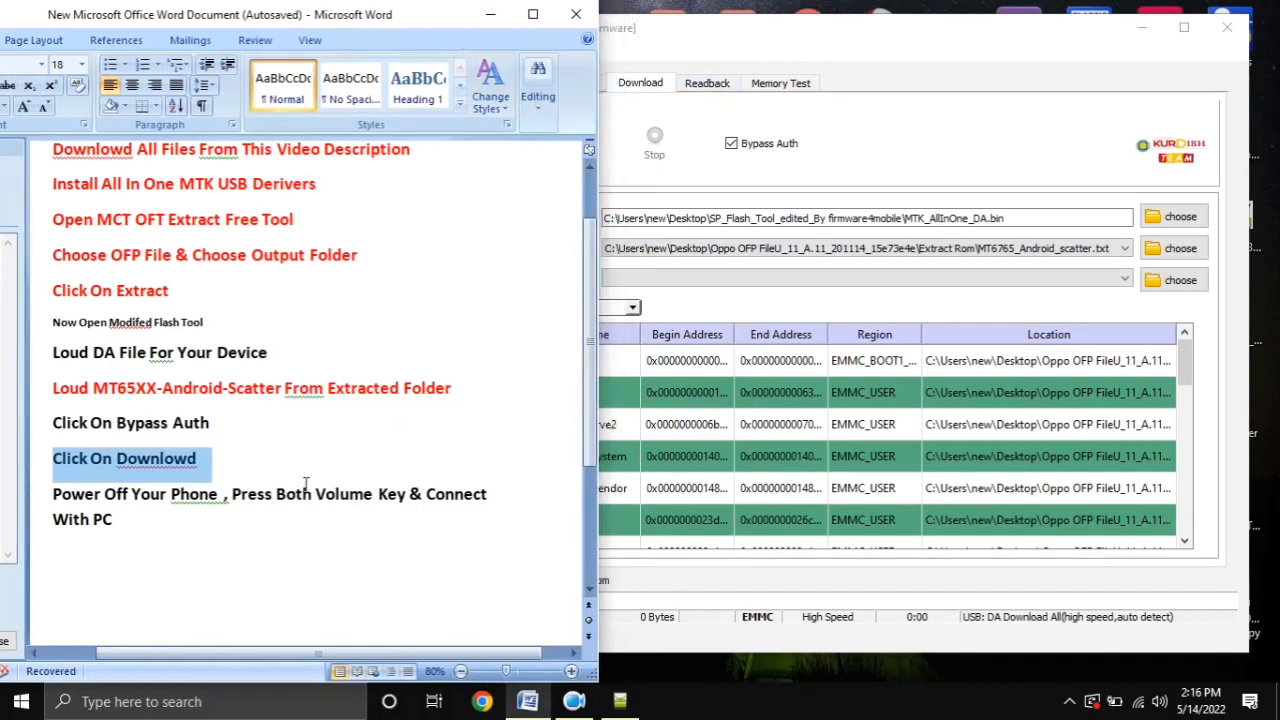
pyautogui.click(695, 178)
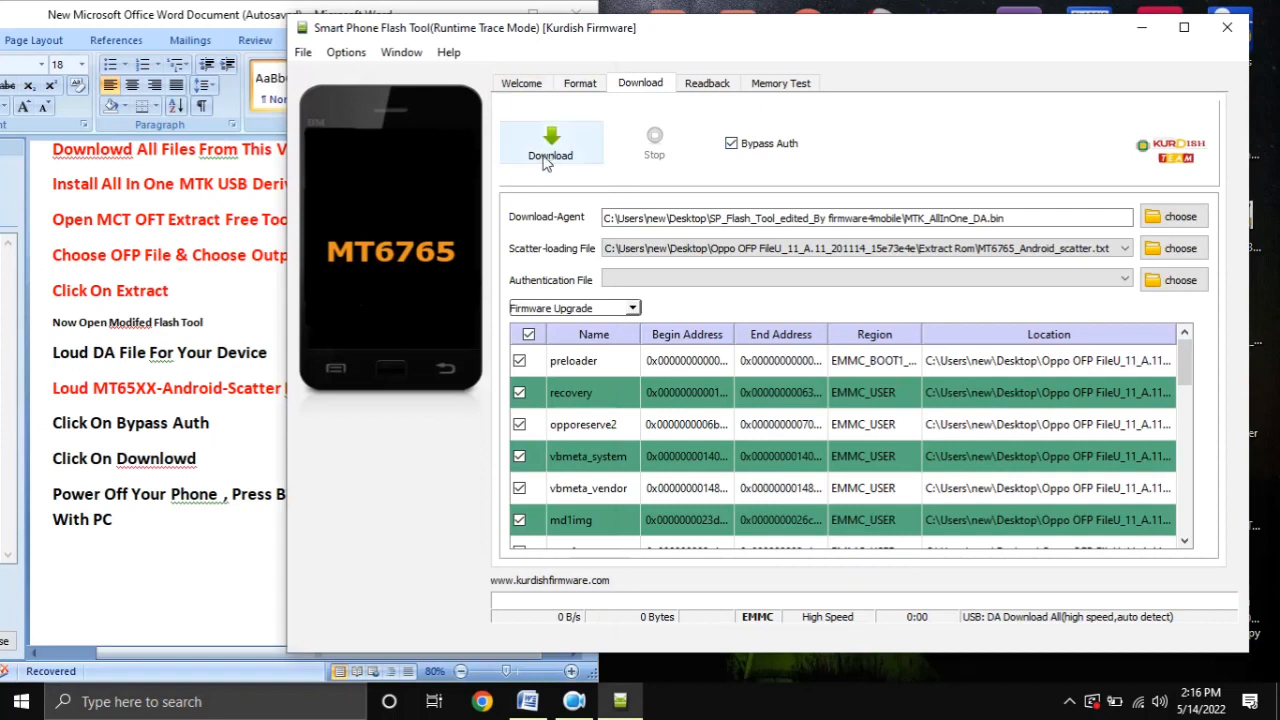
pyautogui.click(88, 534)
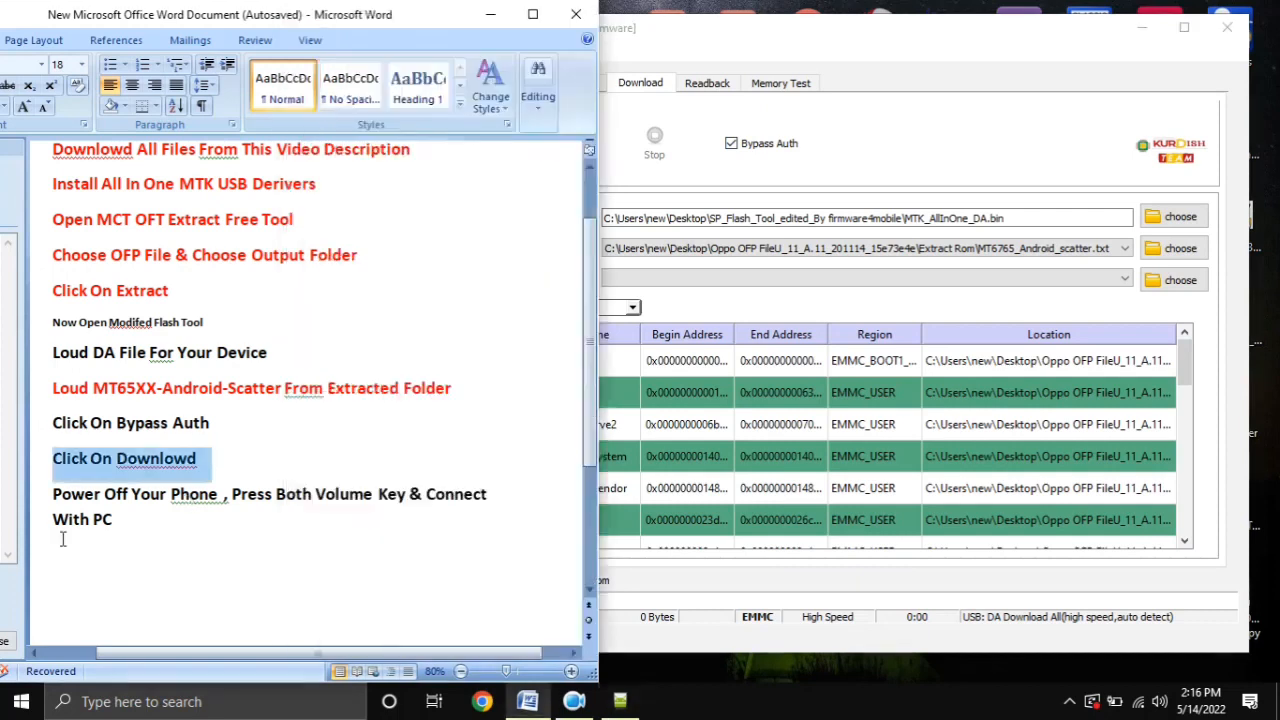
pyautogui.tripleClick(44, 498)
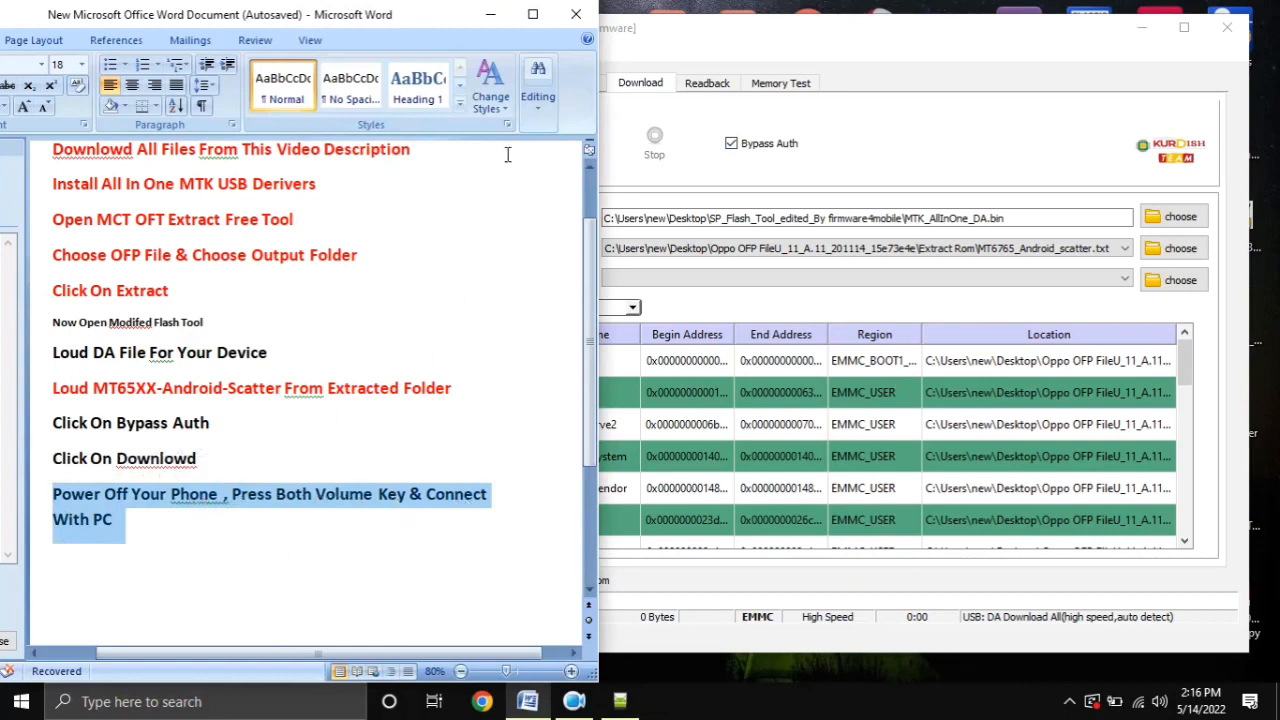
# Step: Minimize the Word checklist, open Device Manager from the computer's properties, and fit it as a narrow window beside the flash tool
pyautogui.click(491, 14)
pyautogui.rightClick(40, 140)
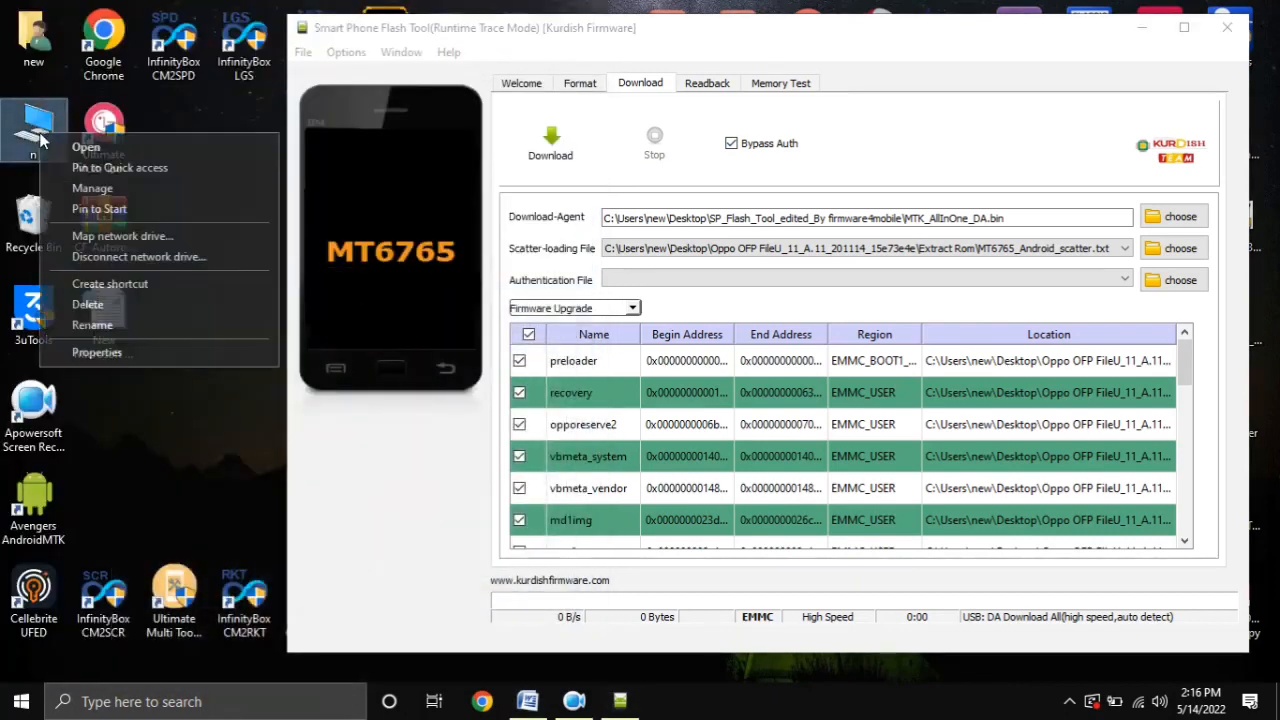
pyautogui.click(45, 352)
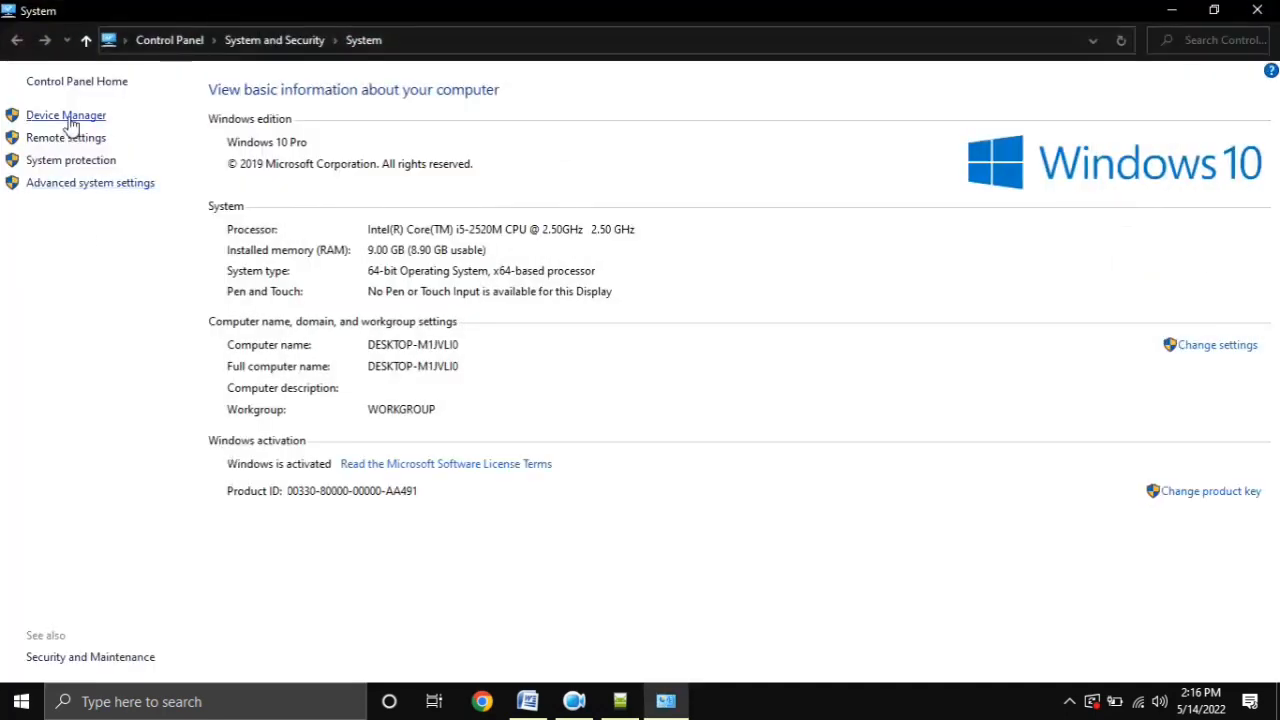
pyautogui.click(68, 118)
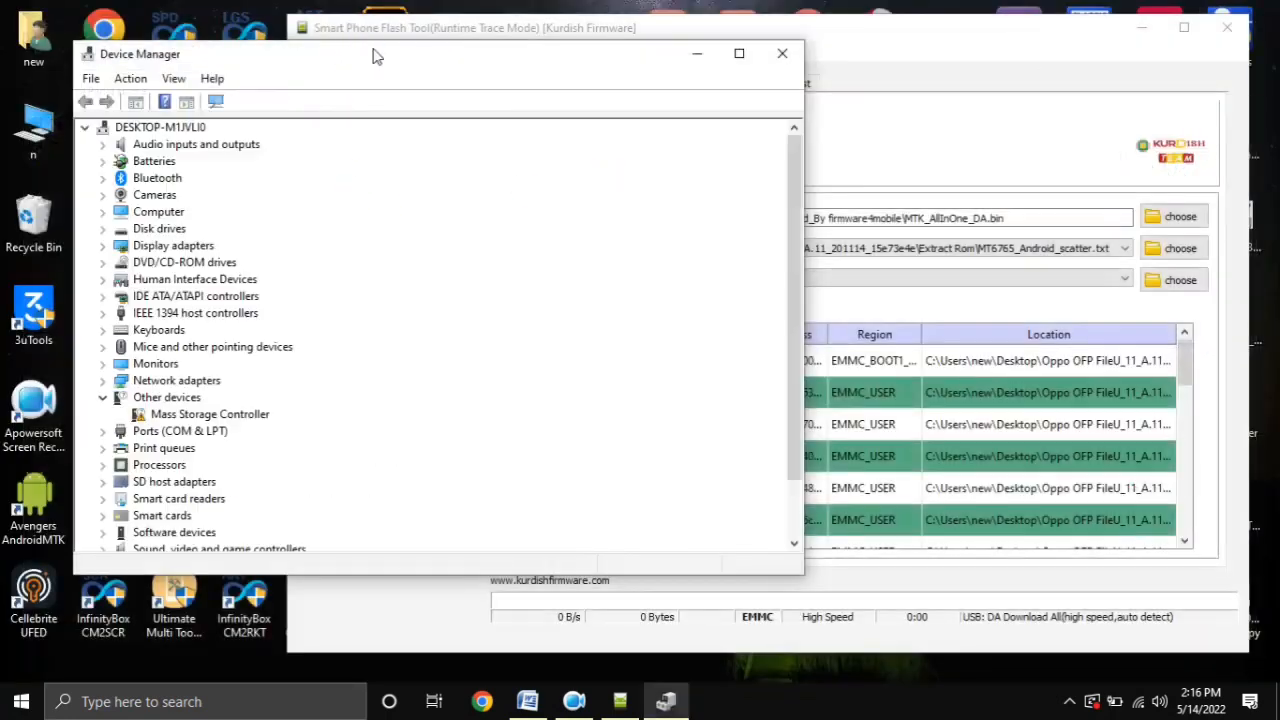
pyautogui.moveTo(376, 55); pyautogui.dragTo(335, 28)
pyautogui.moveTo(751, 128); pyautogui.dragTo(292, 128)
# Step: Start flashing the firmware to the phone, and dismiss the Download Ok message and exit the flash tool when it finishes
pyautogui.click(550, 150)
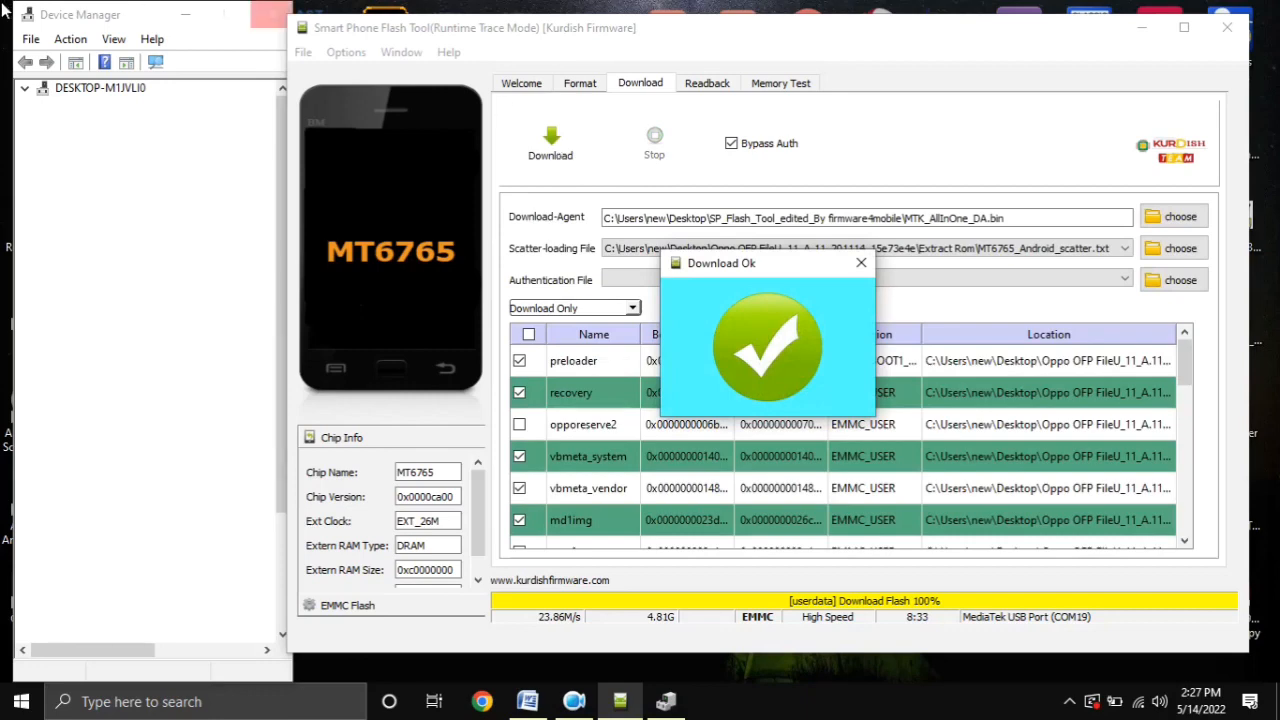
pyautogui.click(861, 263)
pyautogui.click(1230, 30)
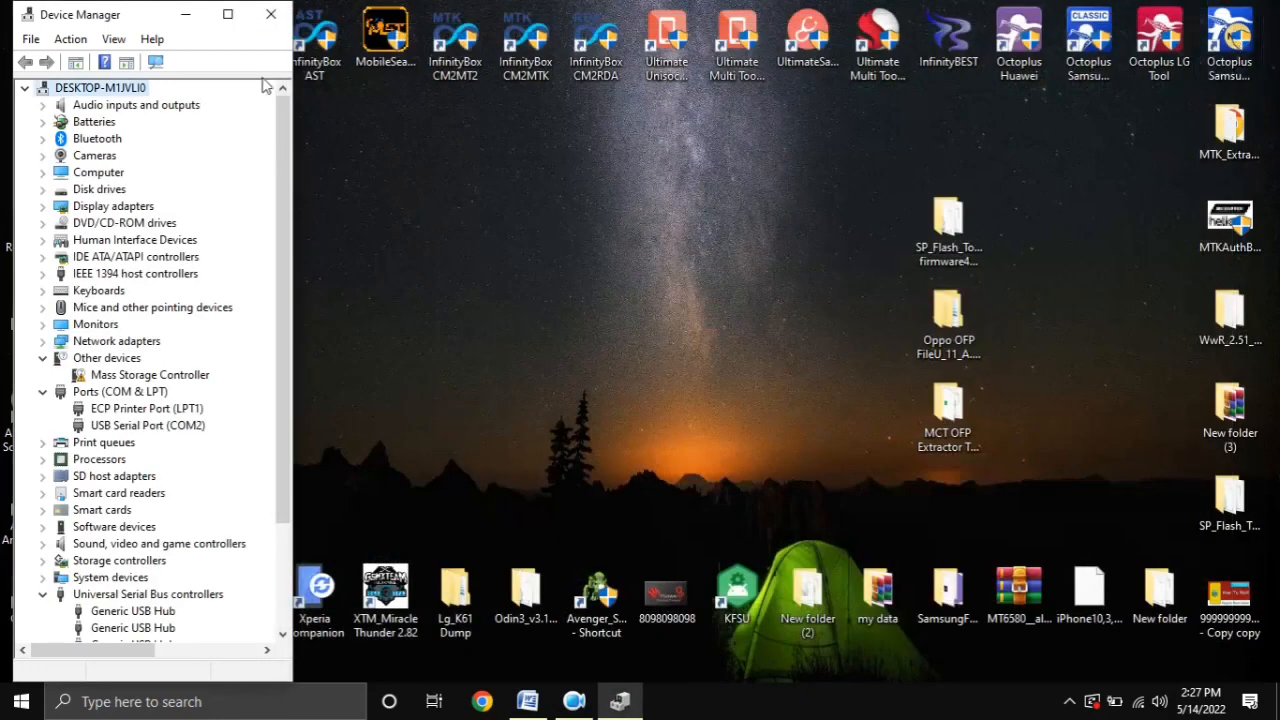